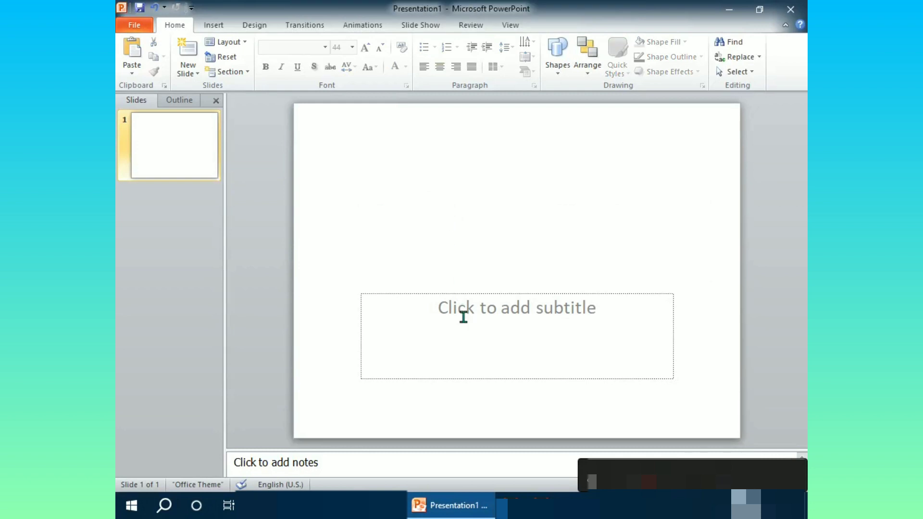
# Delete the empty subtitle placeholder from the slide.
pyautogui.click(459, 310)
pyautogui.click(452, 293)
pyautogui.press('Delete')
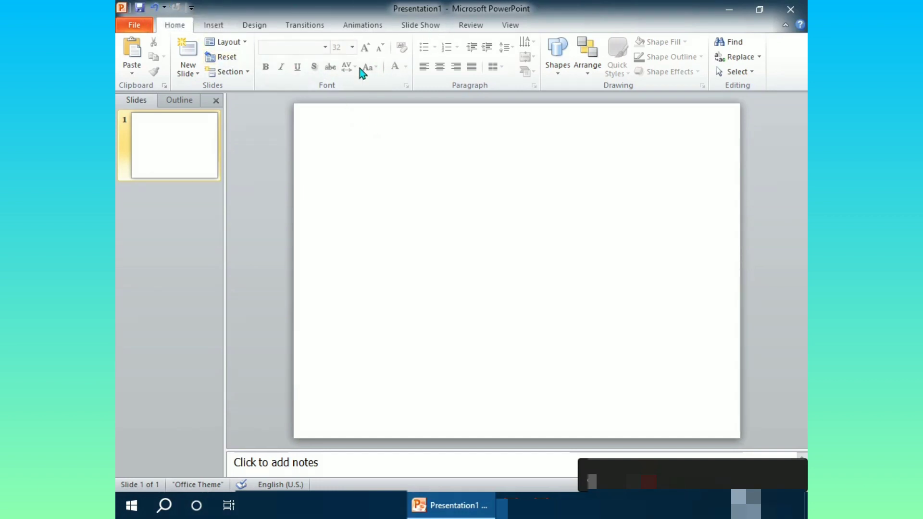
pyautogui.rightClick(389, 48)
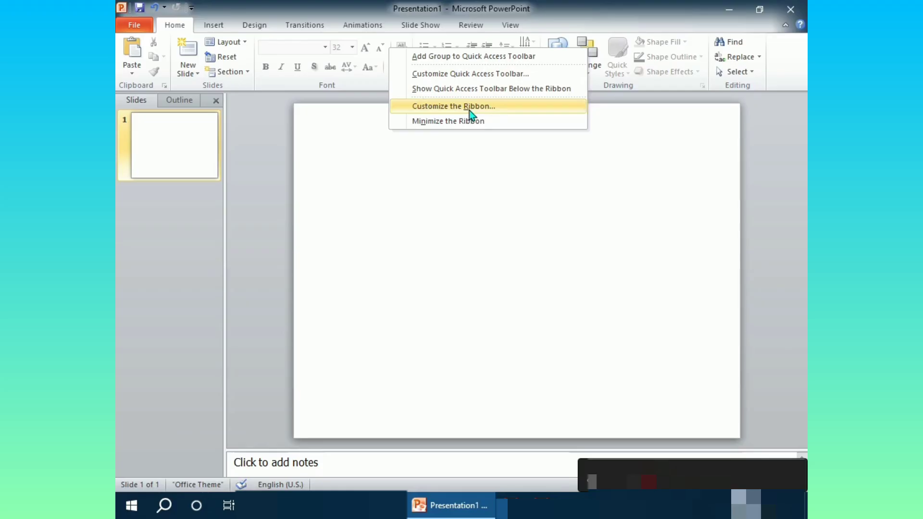
pyautogui.click(411, 411)
pyautogui.click(680, 33)
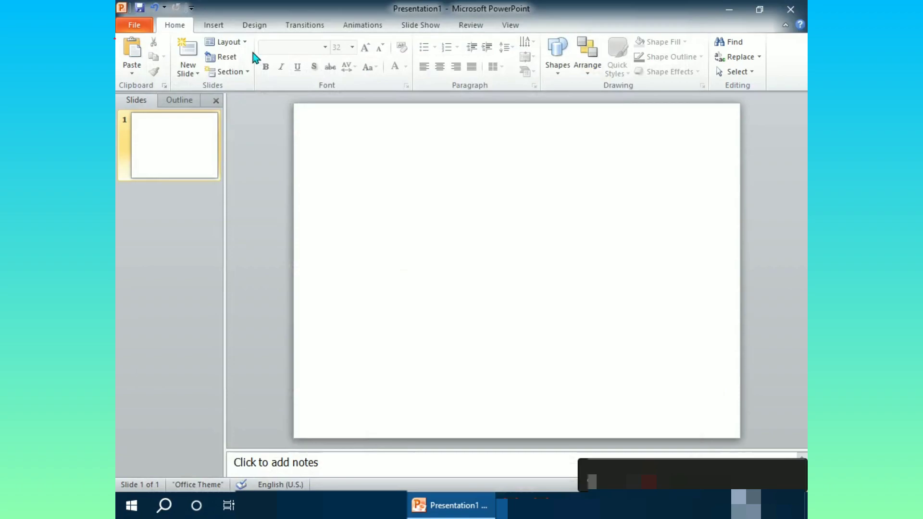
# Open the ribbon customization options and select Combine Shapes from the Commands Not in the Ribbon.
pyautogui.click(139, 25)
pyautogui.click(240, 409)
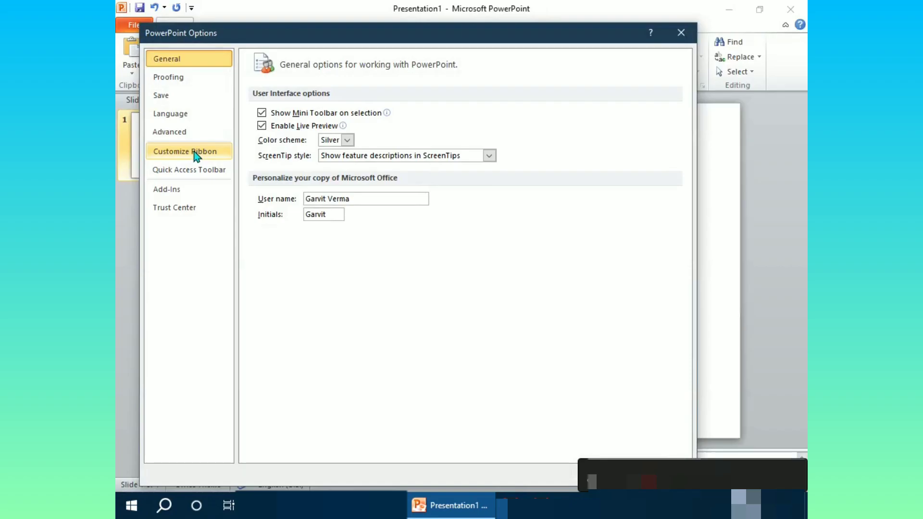
pyautogui.click(146, 354)
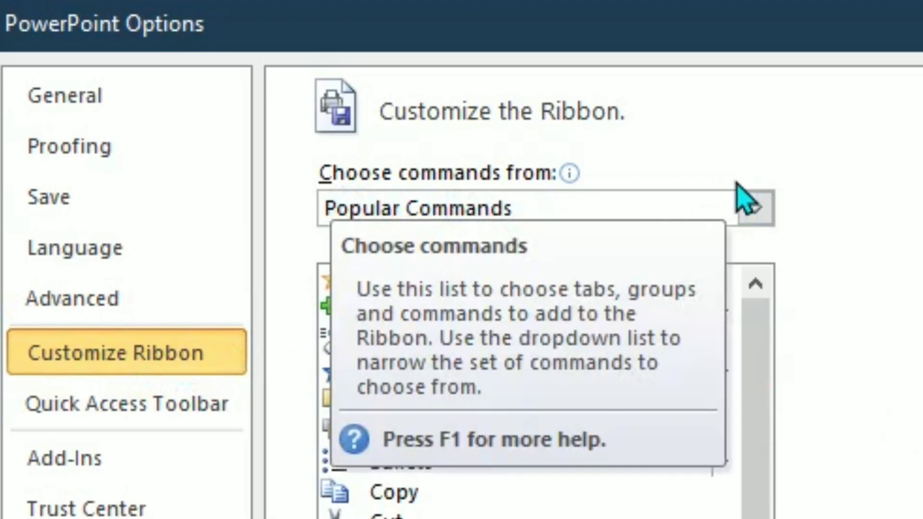
pyautogui.click(755, 206)
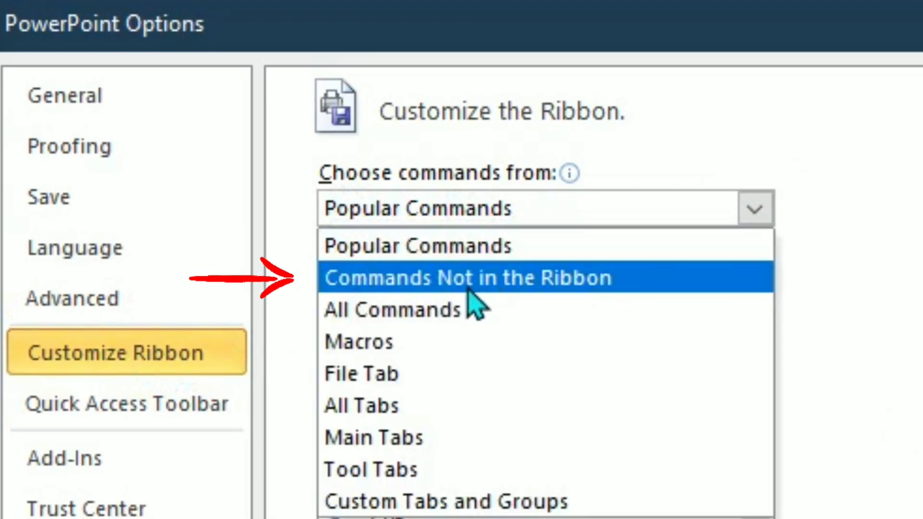
pyautogui.click(584, 278)
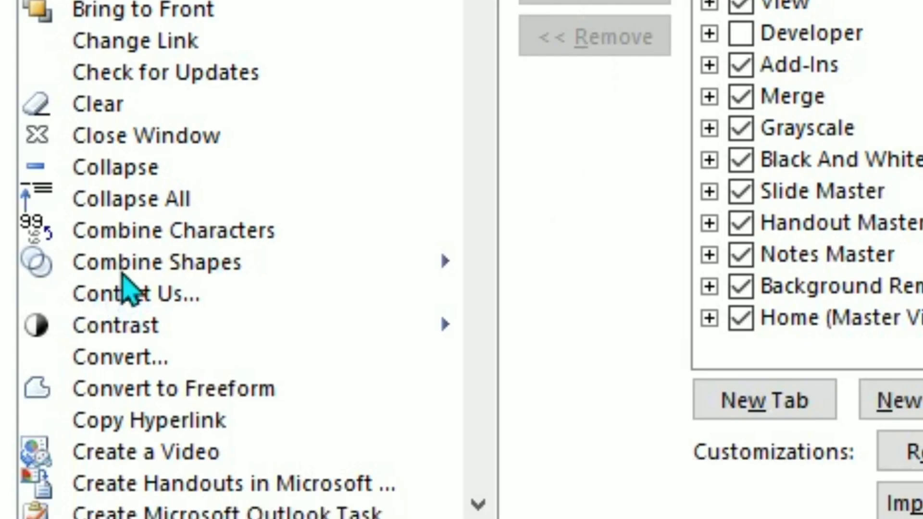
pyautogui.click(200, 264)
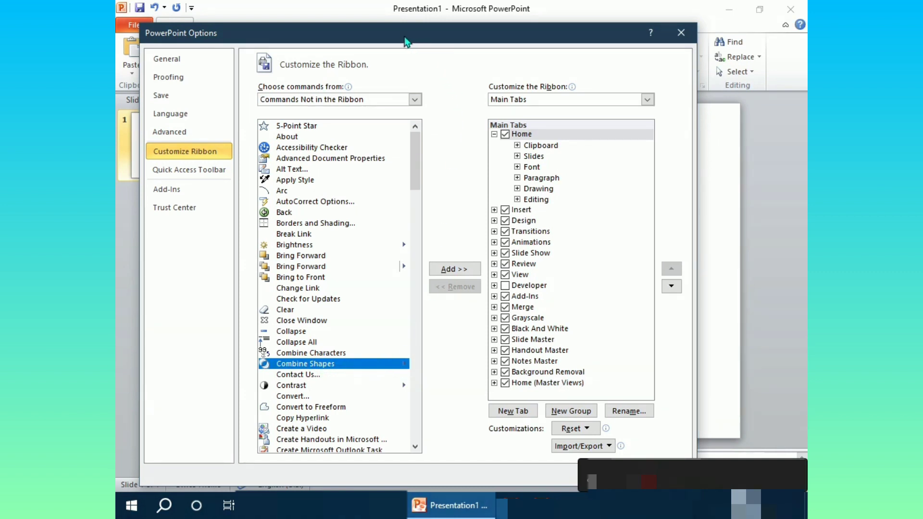
pyautogui.moveTo(405, 36); pyautogui.dragTo(396, 64)
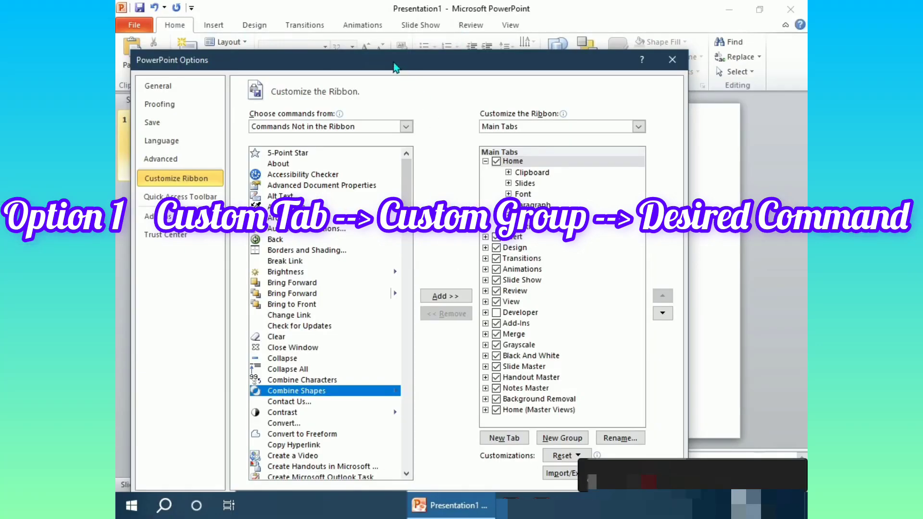
pyautogui.moveTo(395, 67); pyautogui.dragTo(403, 143)
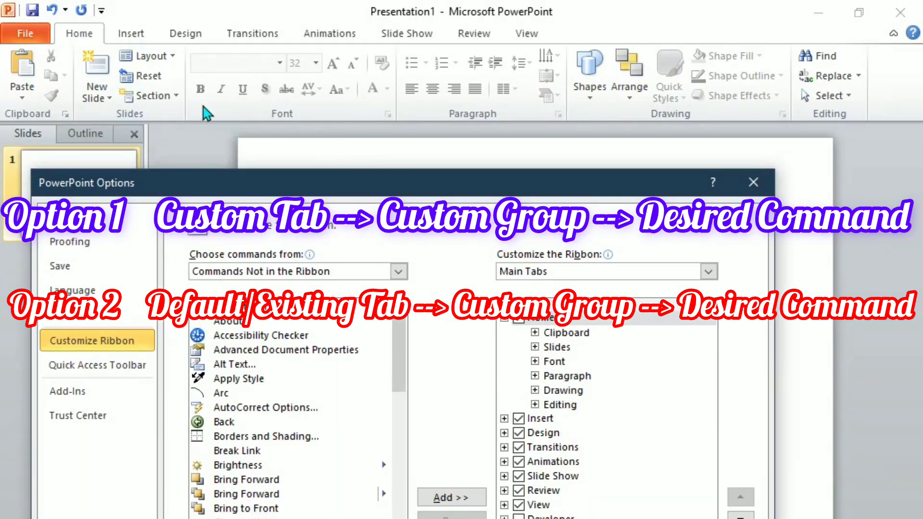
pyautogui.moveTo(505, 184); pyautogui.dragTo(471, 25)
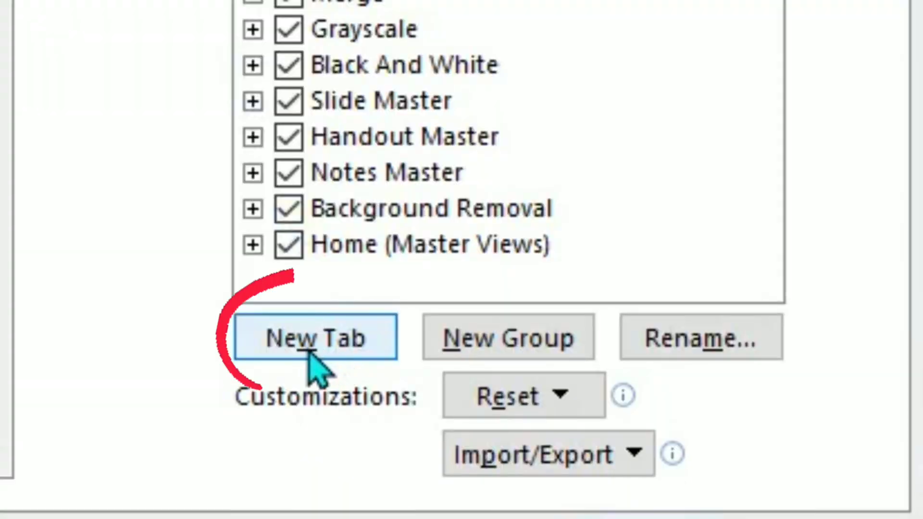
# Create a new custom ribbon tab and place it directly after the View tab.
pyautogui.click(492, 405)
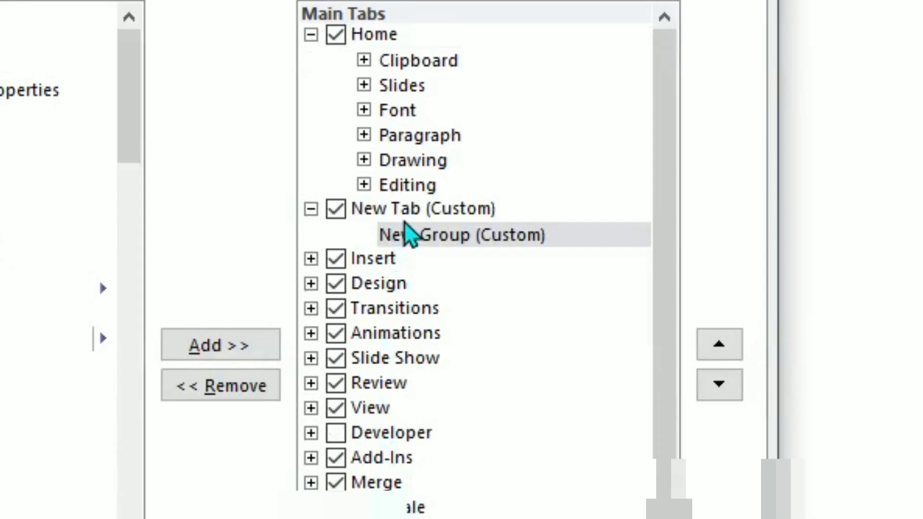
pyautogui.moveTo(517, 201); pyautogui.dragTo(518, 224)
pyautogui.moveTo(404, 262); pyautogui.dragTo(392, 438)
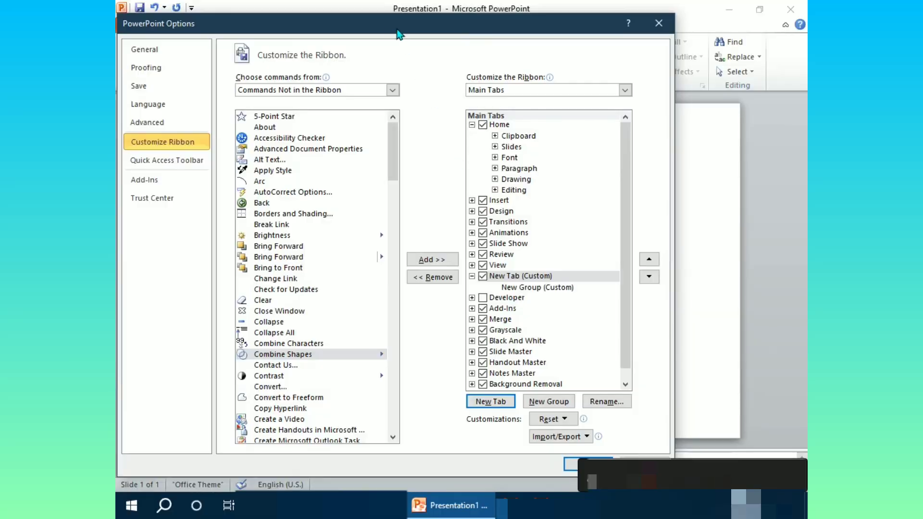
# Rename the new custom tab as Extra Commands.
pyautogui.moveTo(397, 30); pyautogui.dragTo(404, 83)
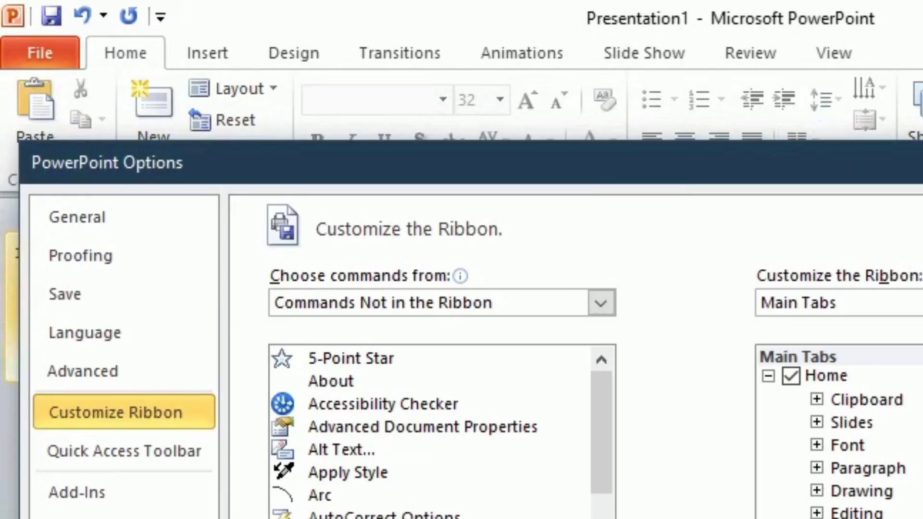
pyautogui.moveTo(793, 144); pyautogui.dragTo(761, 68)
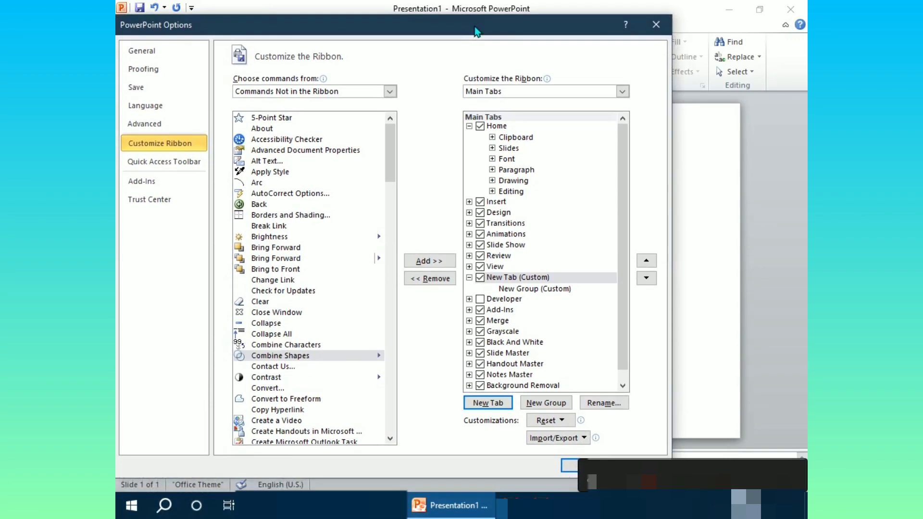
pyautogui.rightClick(511, 281)
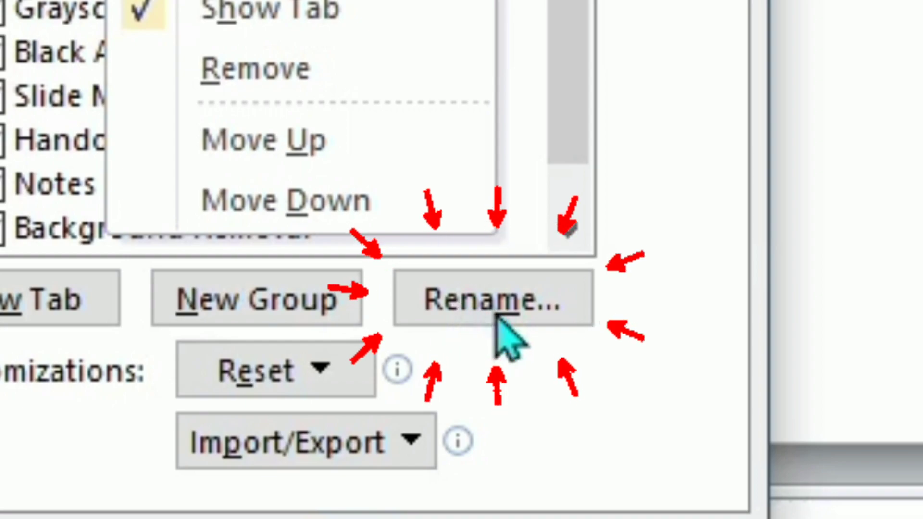
pyautogui.click(498, 316)
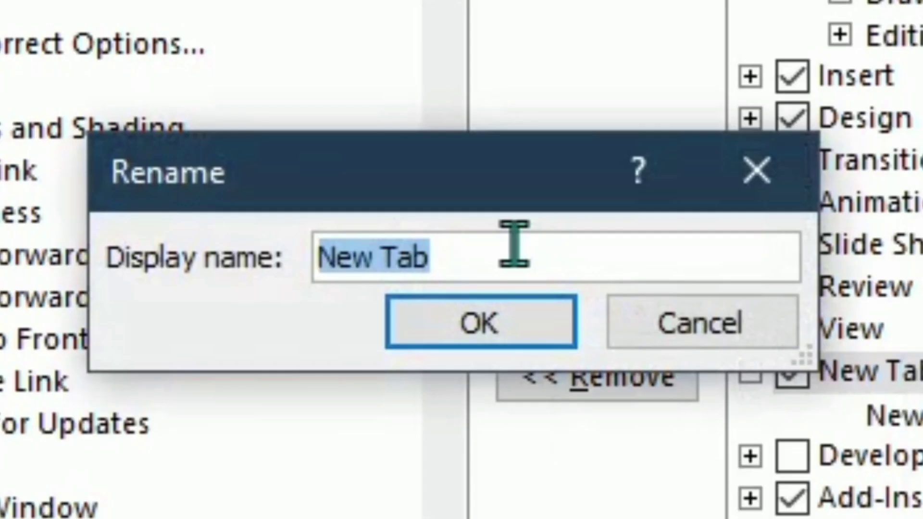
pyautogui.write('Extra Comma')
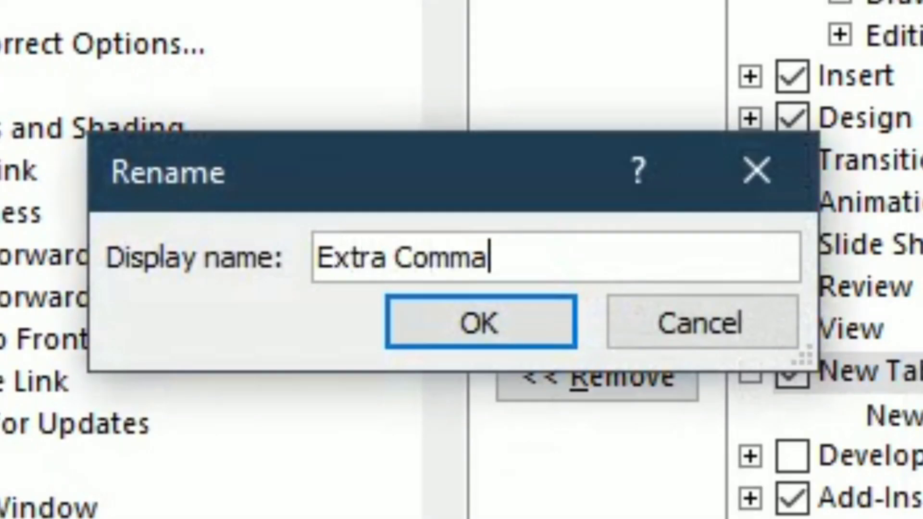
pyautogui.write('nds')
pyautogui.click(481, 321)
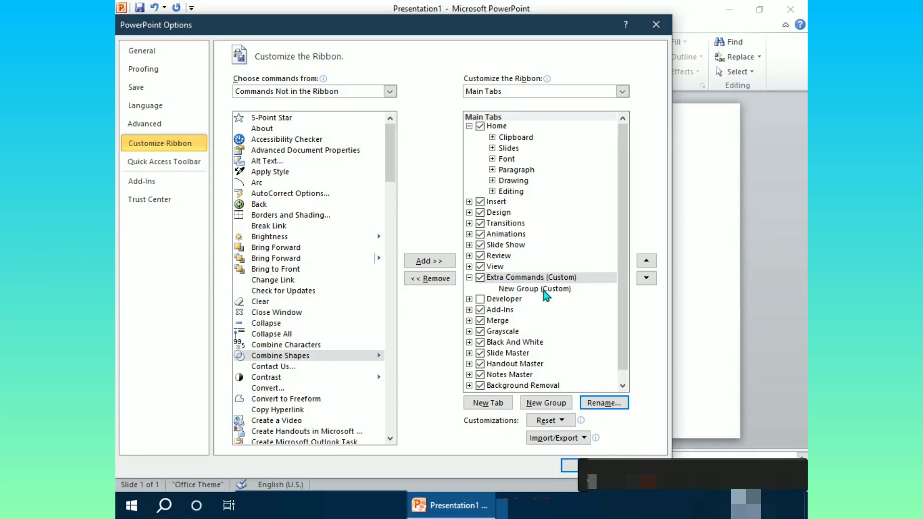
# Rename the new group inside the Extra Commands tab as Merge Shapes.
pyautogui.click(542, 289)
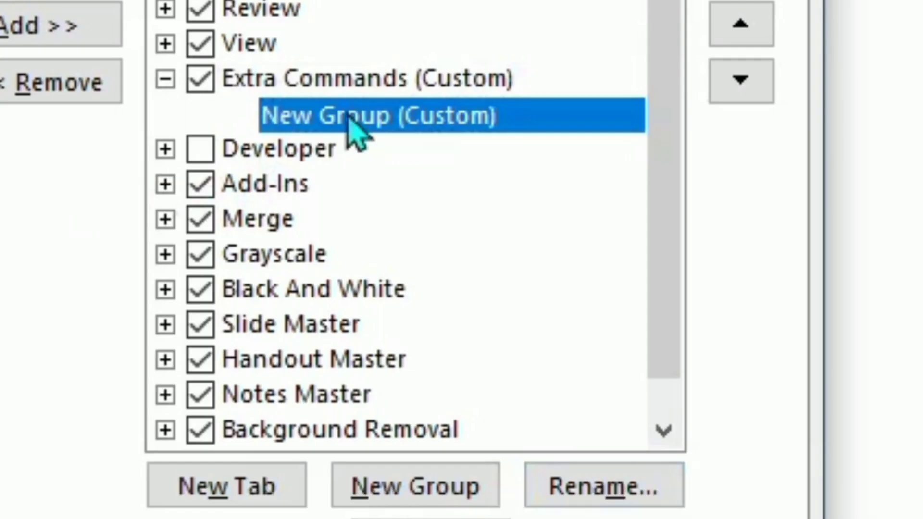
pyautogui.rightClick(400, 124)
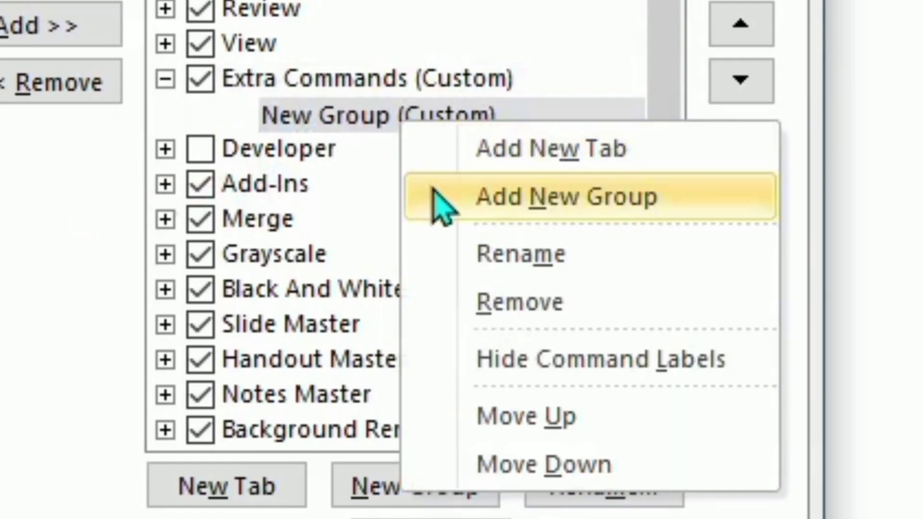
pyautogui.click(474, 254)
pyautogui.write('Merge Shapes')
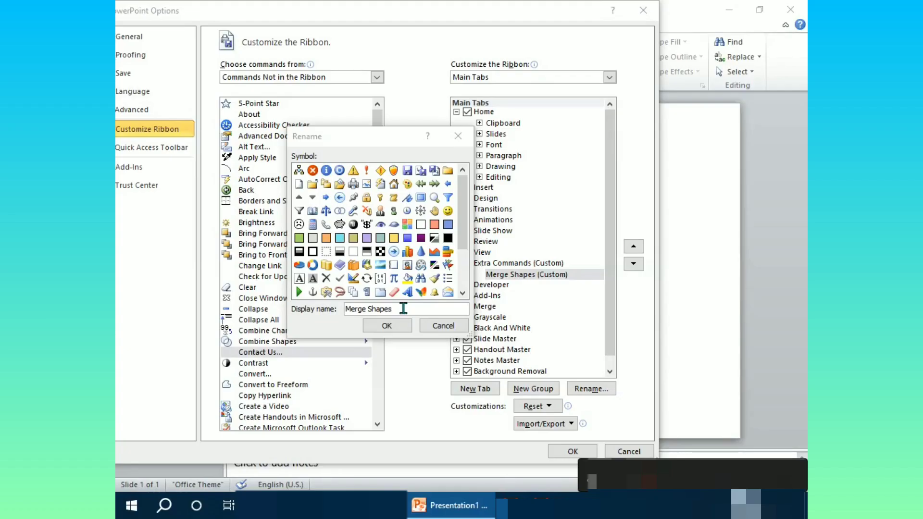
pyautogui.click(387, 326)
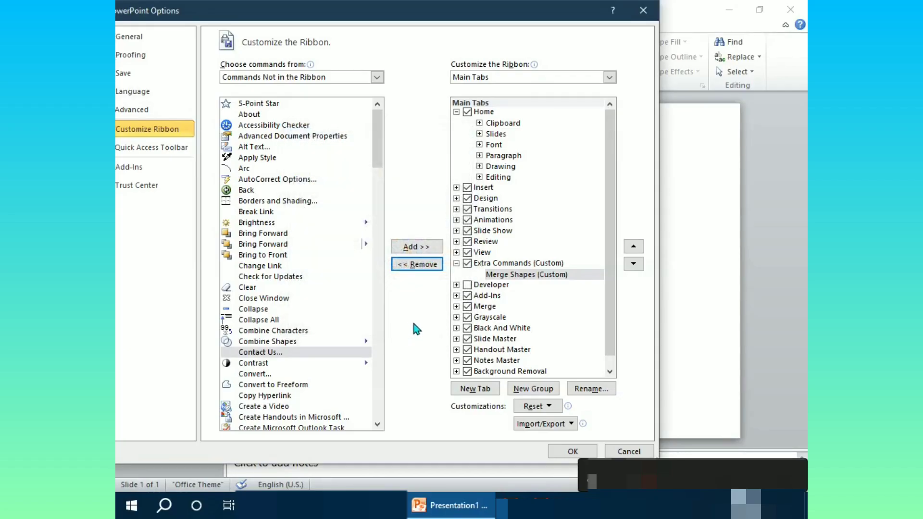
# Add the Combine Shapes command to the Merge Shapes group and check the applied change on the Extra Commands tab.
pyautogui.click(310, 341)
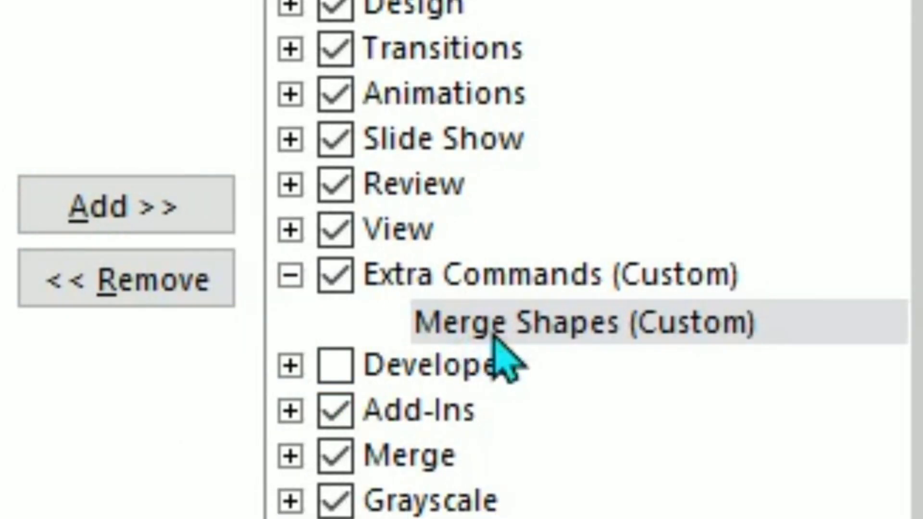
pyautogui.click(183, 208)
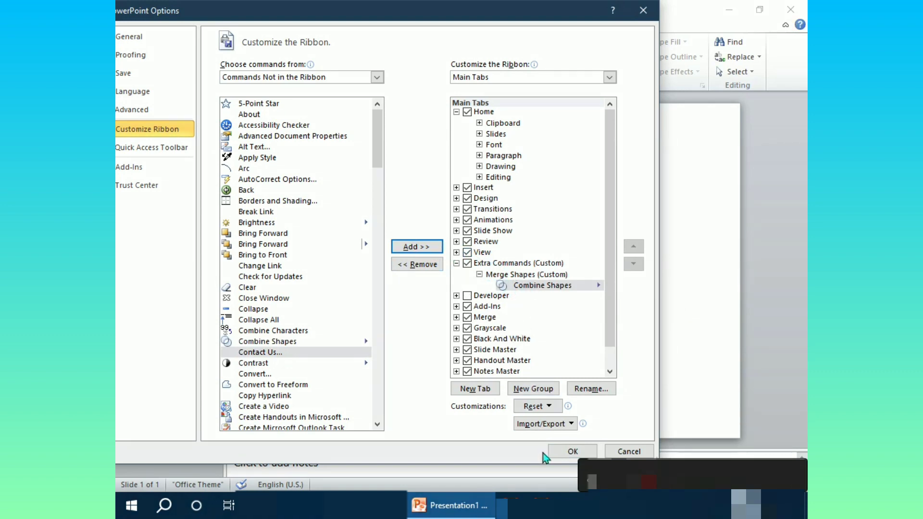
pyautogui.click(557, 452)
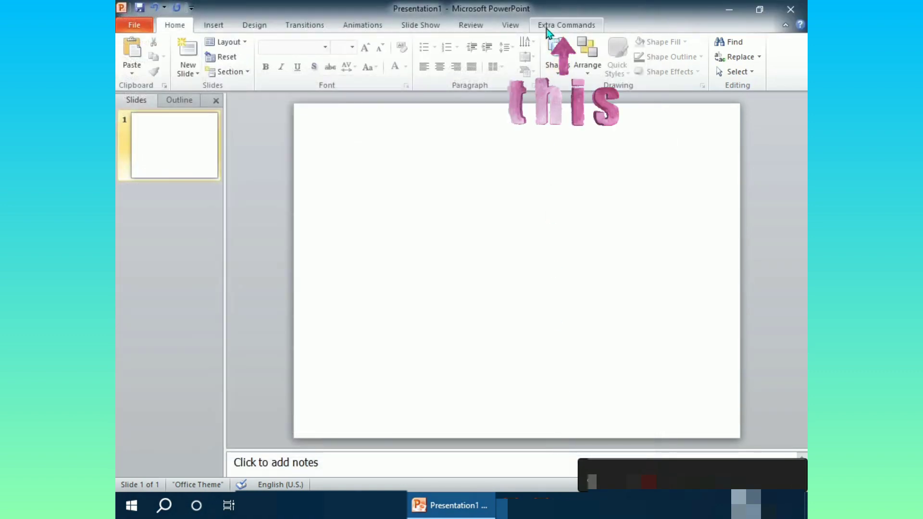
pyautogui.click(564, 27)
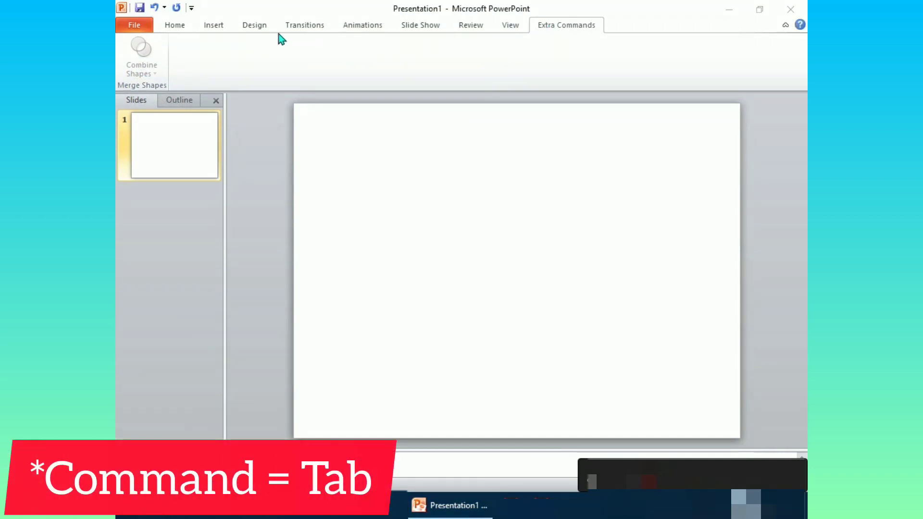
pyautogui.click(173, 24)
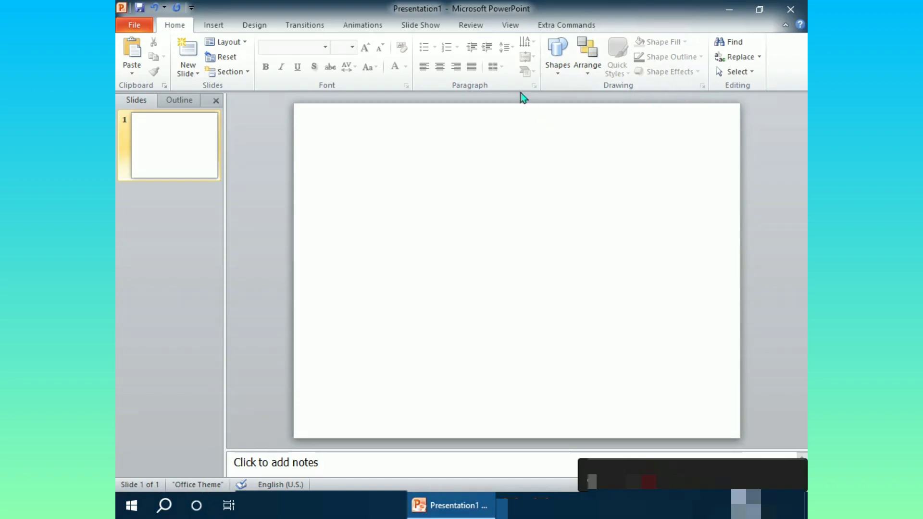
# Remove the custom Merge Shapes group from the Extra Commands tab in the ribbon customization options.
pyautogui.rightClick(501, 71)
pyautogui.click(540, 128)
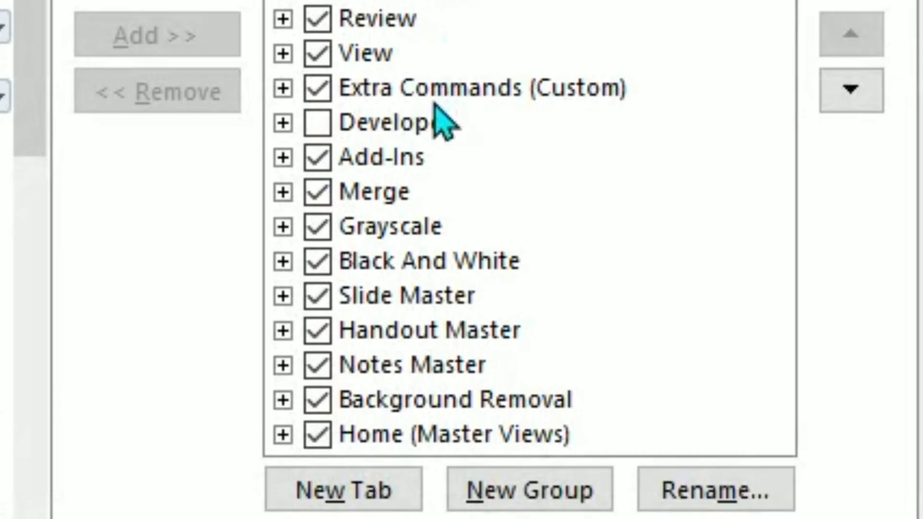
pyautogui.click(446, 99)
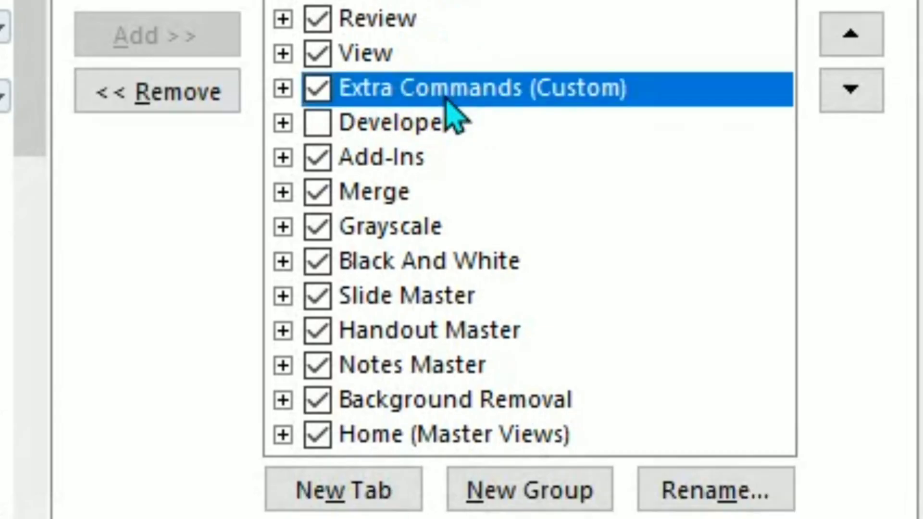
pyautogui.click(282, 88)
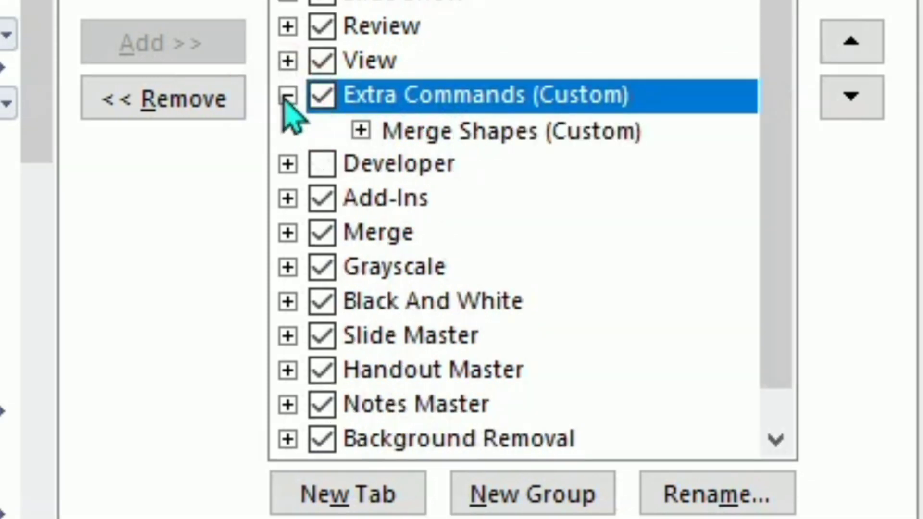
pyautogui.click(450, 135)
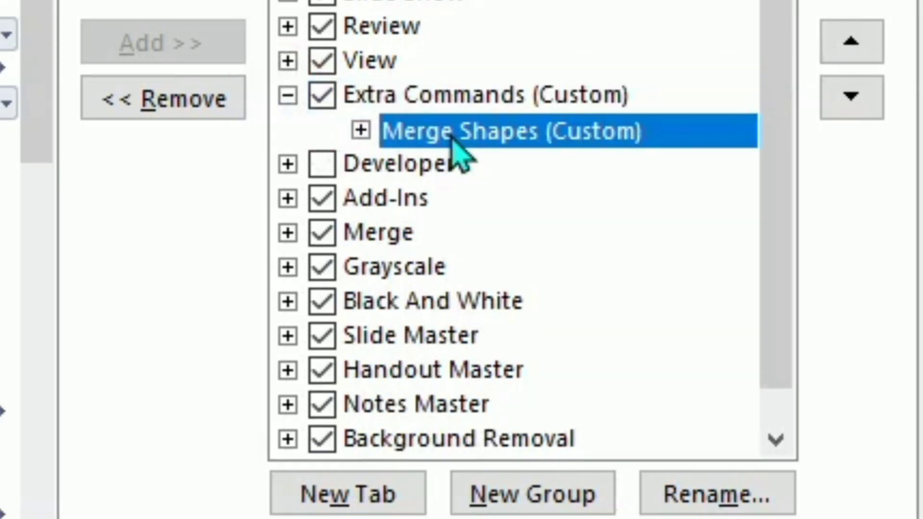
pyautogui.rightClick(452, 137)
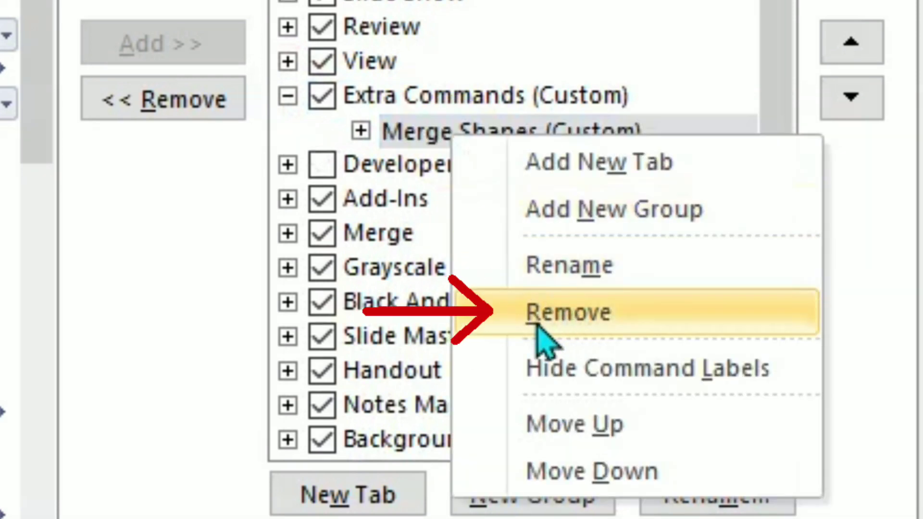
pyautogui.click(175, 100)
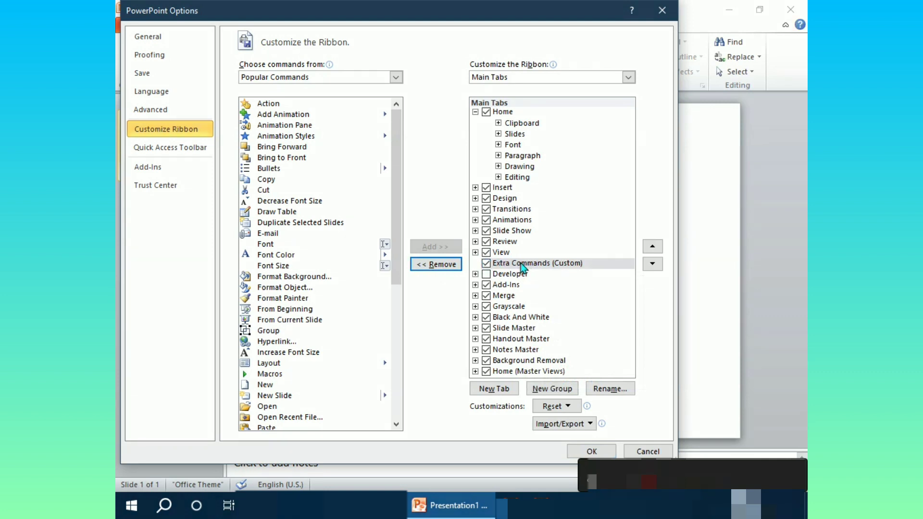
# Remove the custom Extra Commands tab from the main tabs list in the ribbon customization options.
pyautogui.click(501, 264)
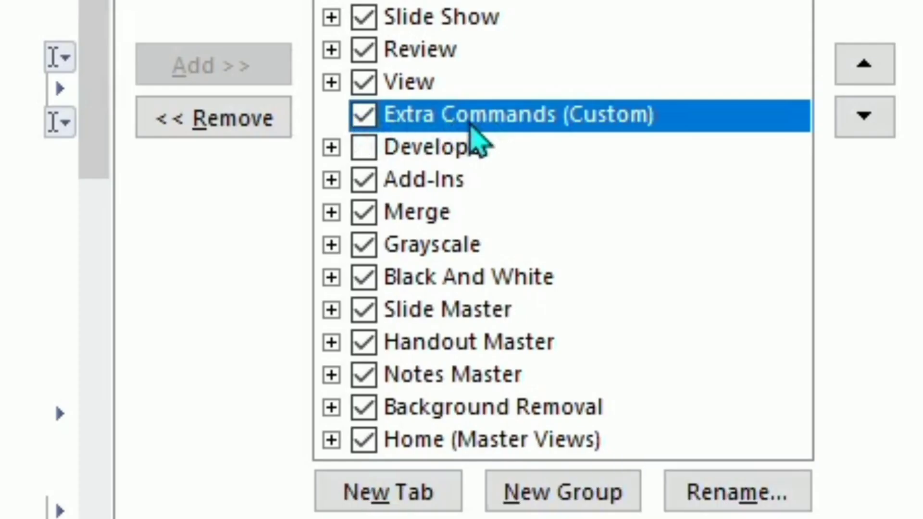
pyautogui.rightClick(471, 126)
pyautogui.press('Escape')
pyautogui.rightClick(471, 124)
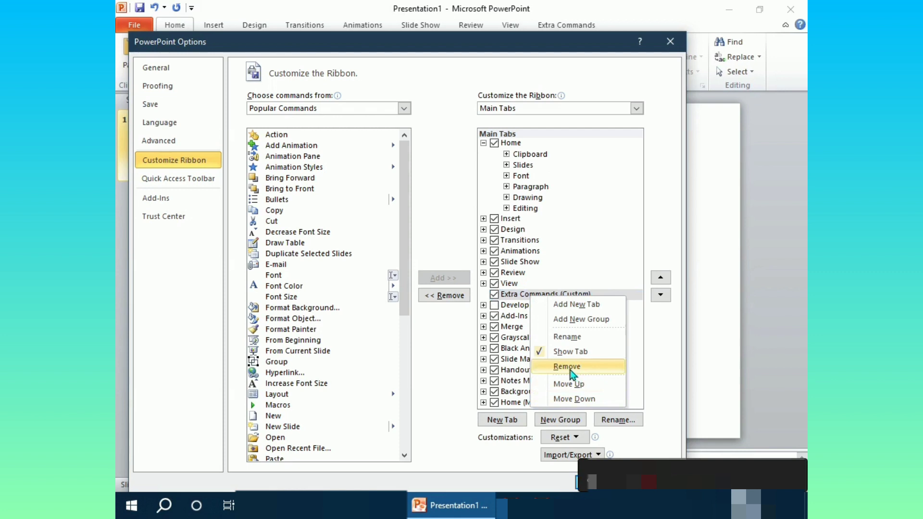
pyautogui.click(570, 368)
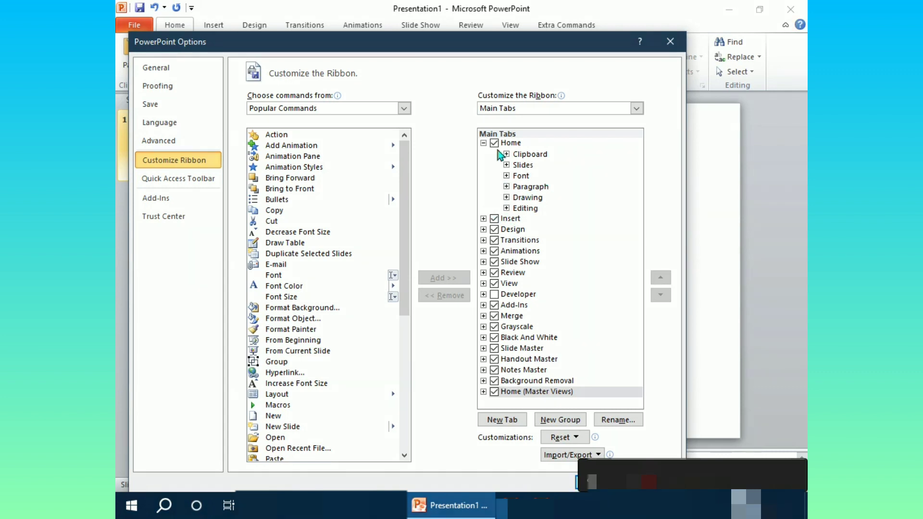
# Add a new custom group to the Home tab, placed after the Editing group.
pyautogui.click(527, 145)
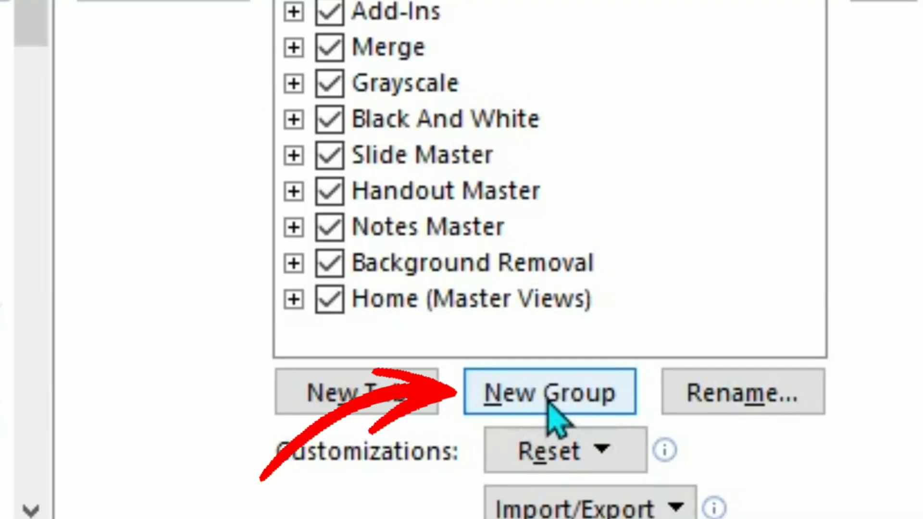
pyautogui.click(548, 403)
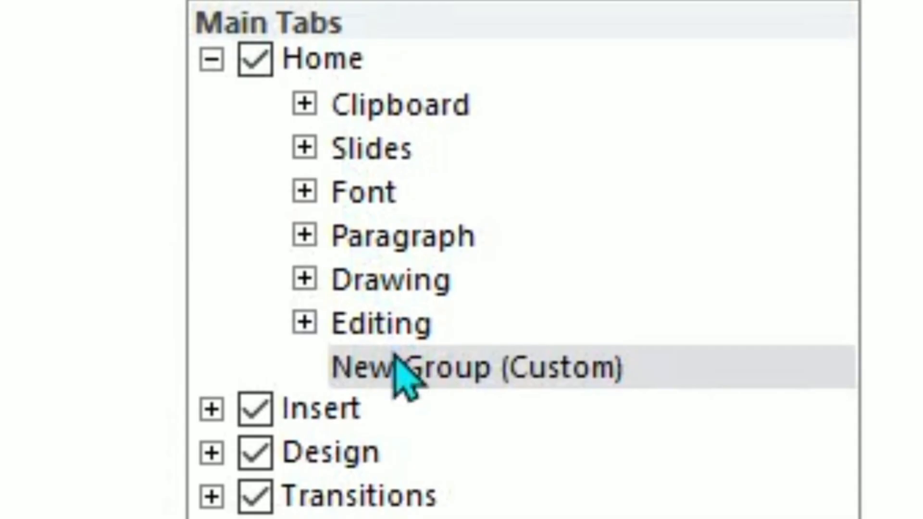
pyautogui.moveTo(557, 438); pyautogui.dragTo(551, 403)
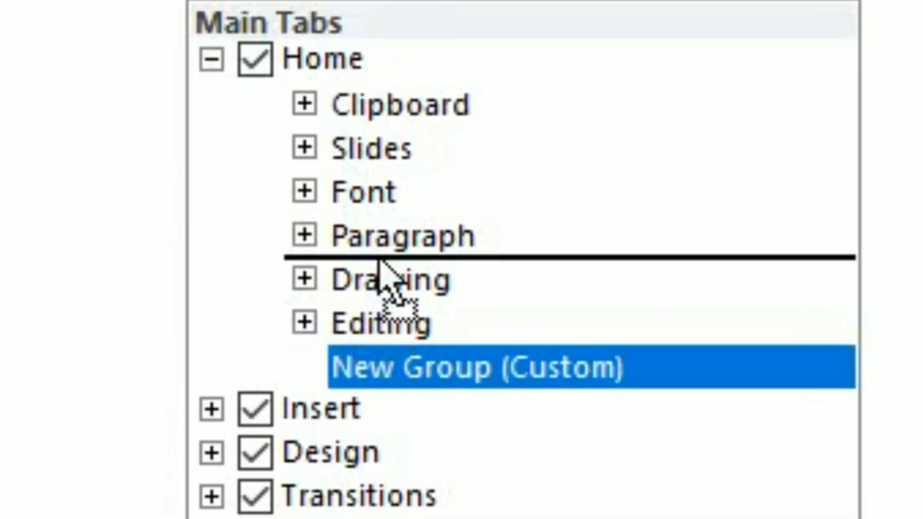
pyautogui.moveTo(380, 261); pyautogui.dragTo(410, 376)
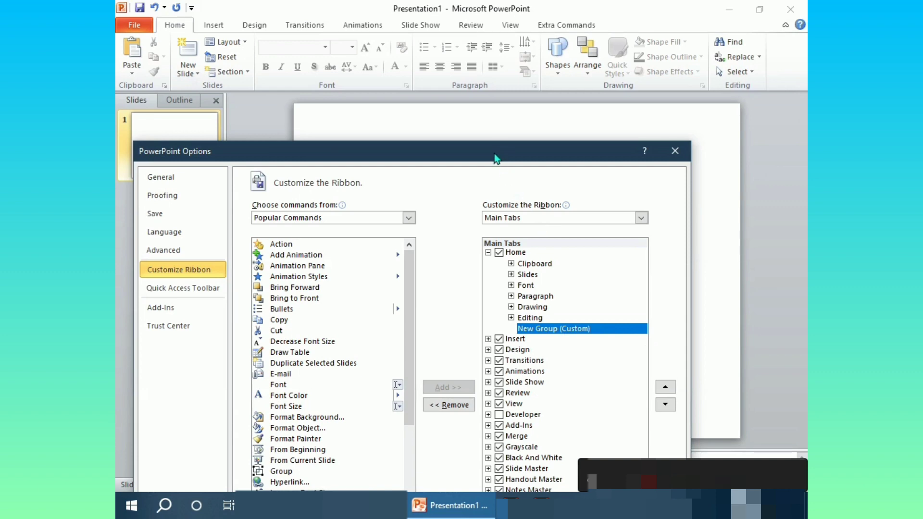
# Rename the new custom group in the Home tab as Merge Shapes.
pyautogui.moveTo(496, 159); pyautogui.dragTo(482, 25)
pyautogui.rightClick(514, 198)
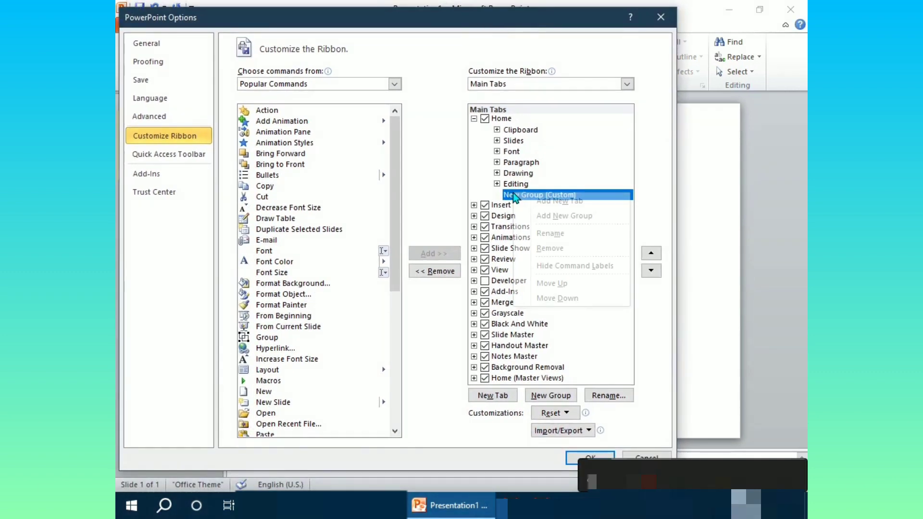
pyautogui.rightClick(513, 198)
pyautogui.click(550, 233)
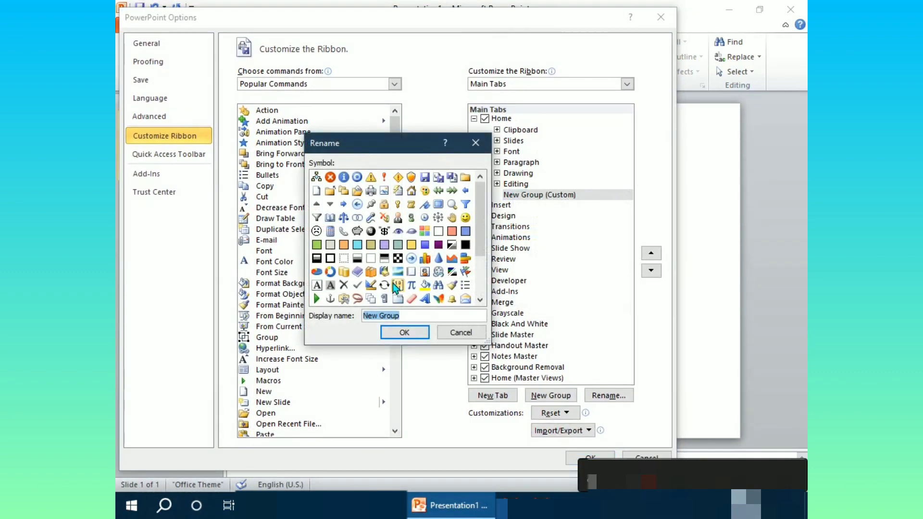
pyautogui.write('Merge Shapes')
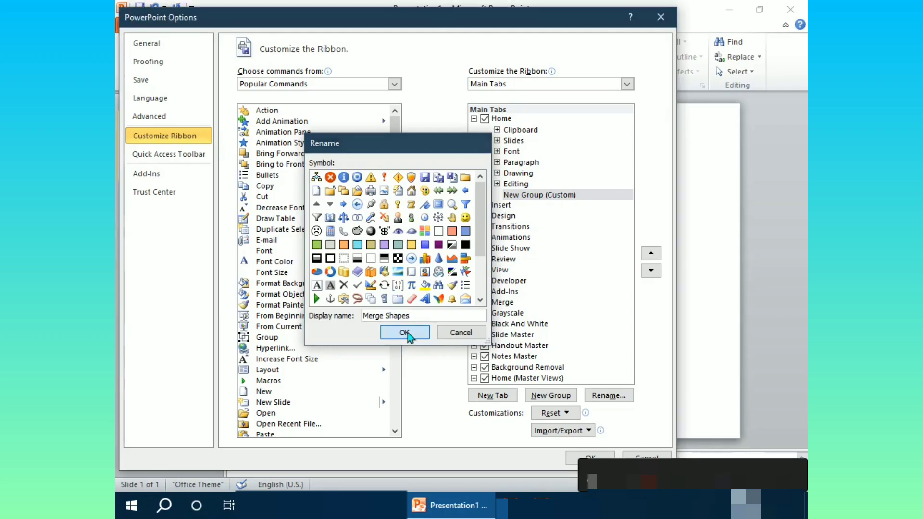
pyautogui.click(481, 480)
# Add Combine Shapes from Commands Not in the Ribbon to the Home tab's Merge Shapes group and apply the change.
pyautogui.click(394, 84)
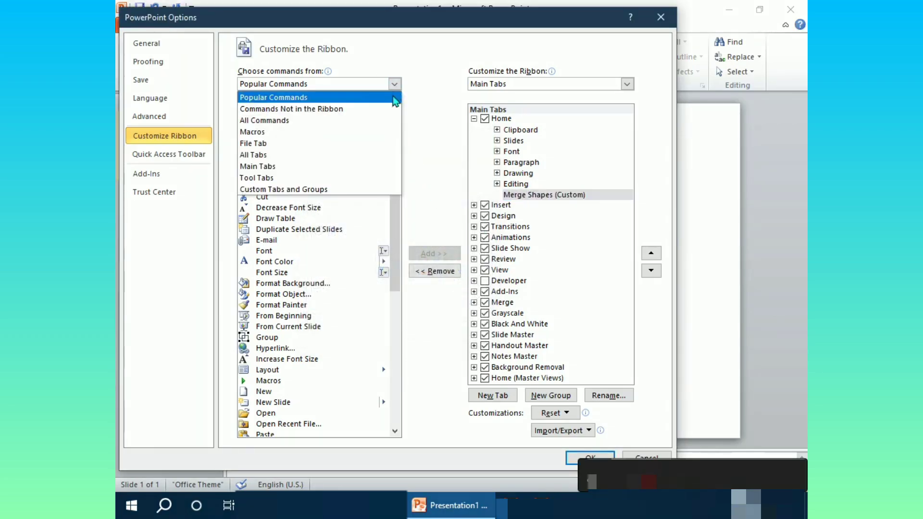
pyautogui.click(345, 109)
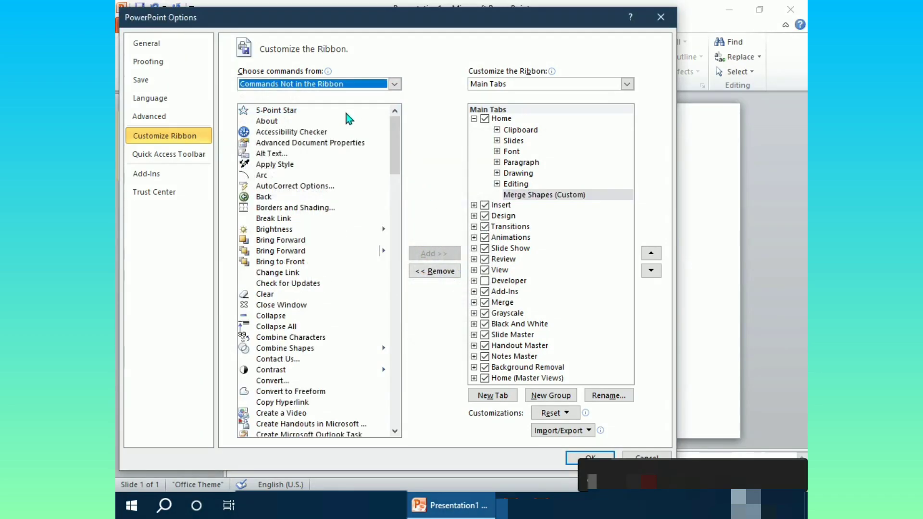
pyautogui.click(313, 354)
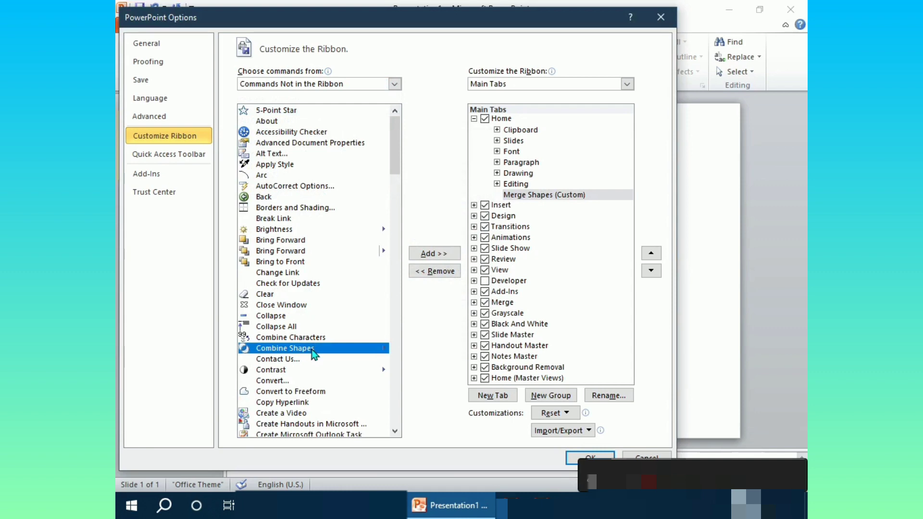
pyautogui.click(437, 253)
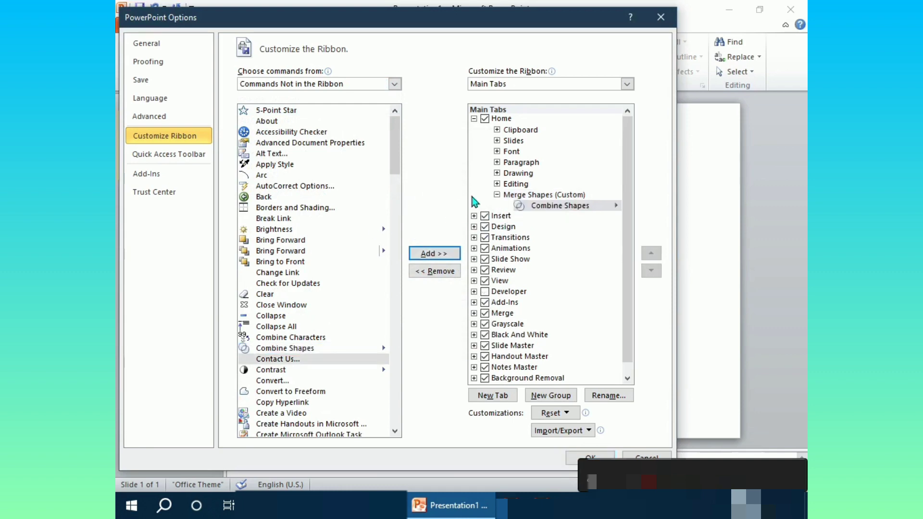
pyautogui.click(583, 456)
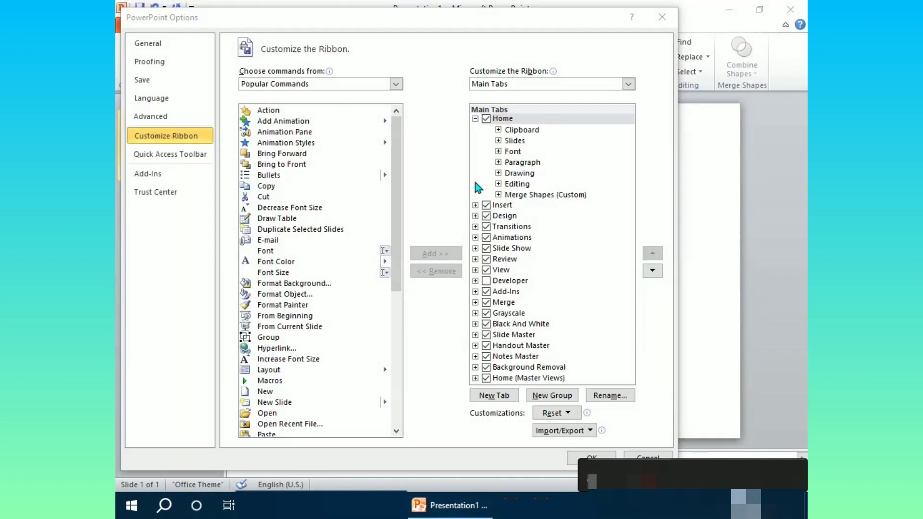
# Try to add Combine Shapes from Commands Not in the Ribbon to the built-in Drawing group of the Home tab.
pyautogui.click(369, 84)
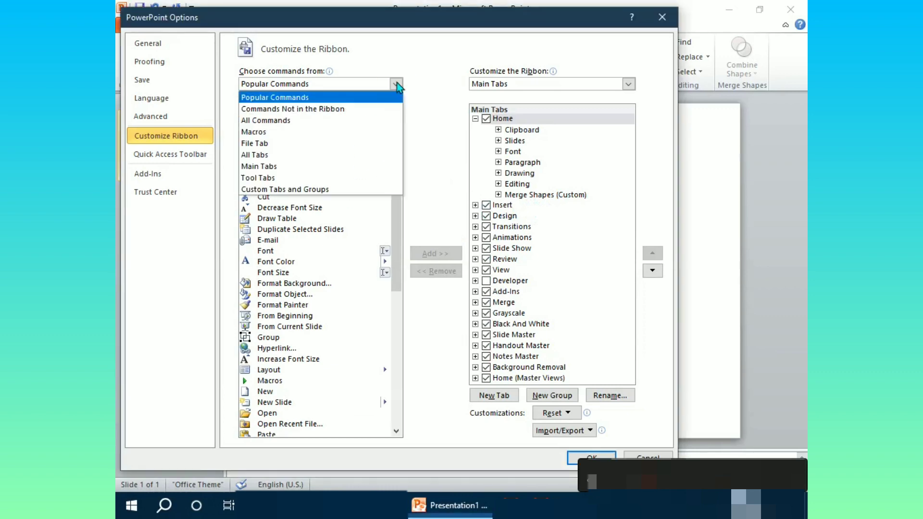
pyautogui.click(354, 108)
pyautogui.click(289, 348)
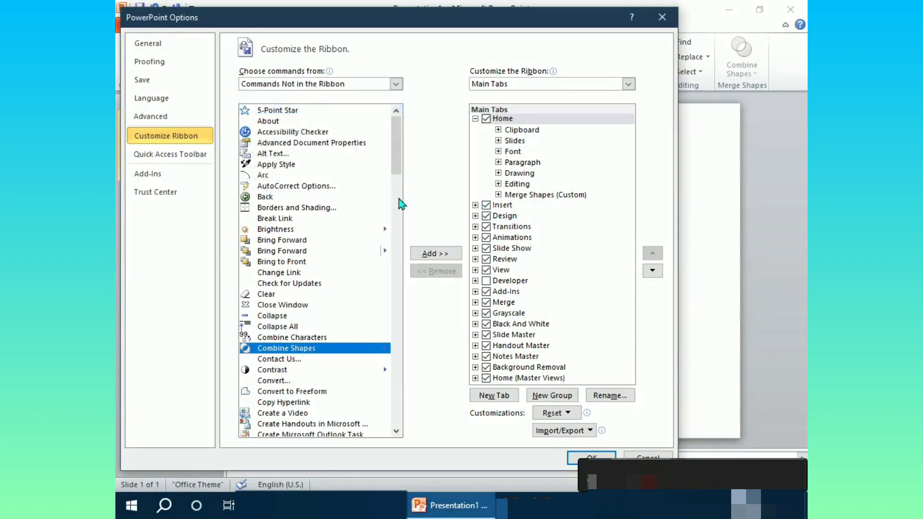
pyautogui.moveTo(426, 22); pyautogui.dragTo(443, 146)
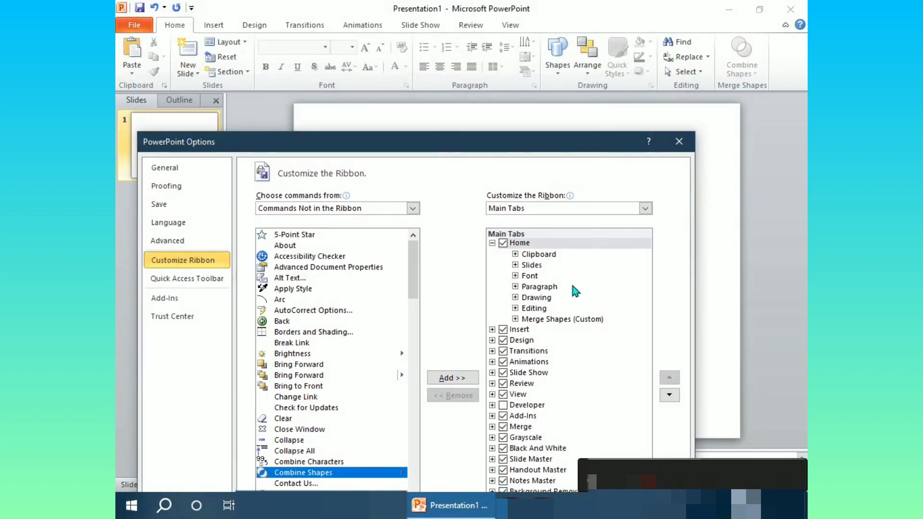
pyautogui.click(536, 298)
pyautogui.moveTo(438, 142); pyautogui.dragTo(416, 23)
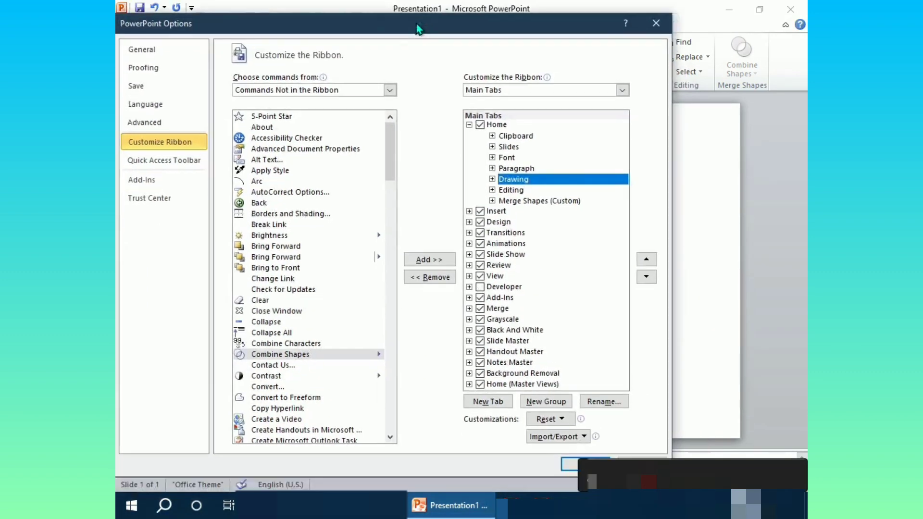
pyautogui.click(445, 259)
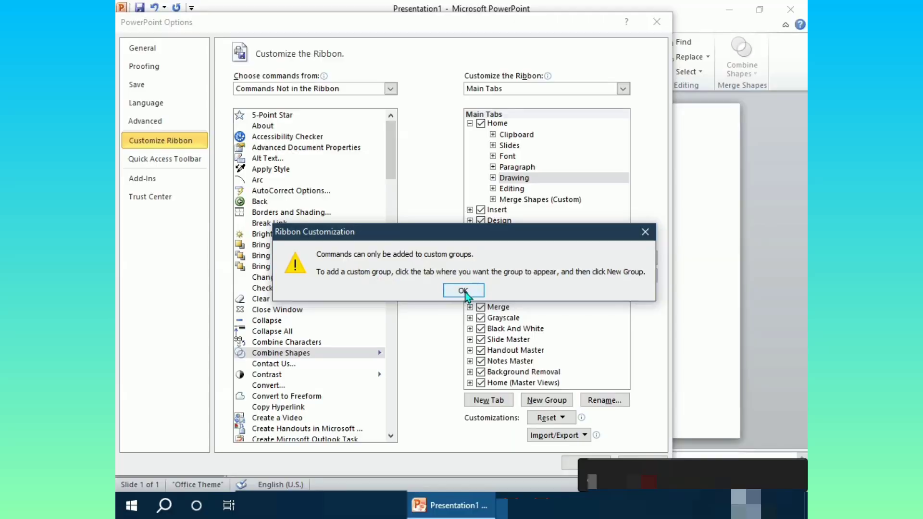
pyautogui.click(459, 333)
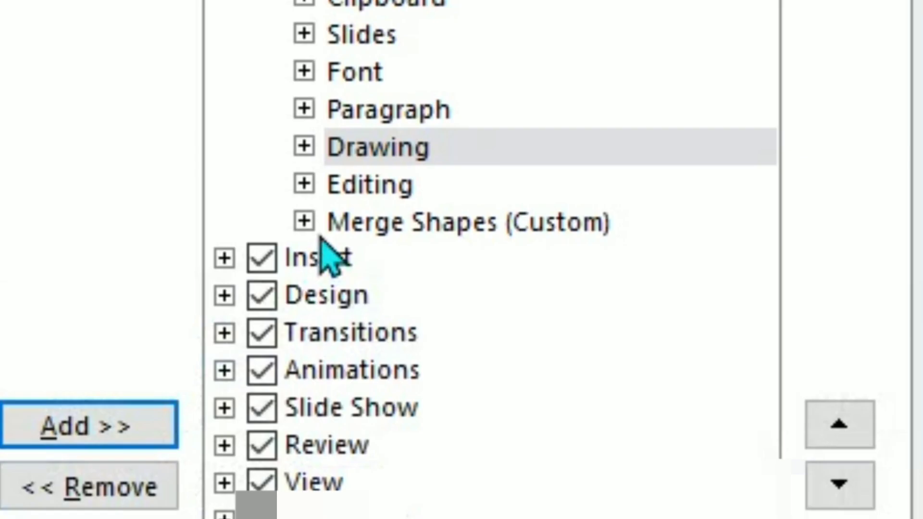
# Add the Clear command to the custom Merge Shapes group on the Home tab and apply the change.
pyautogui.click(493, 200)
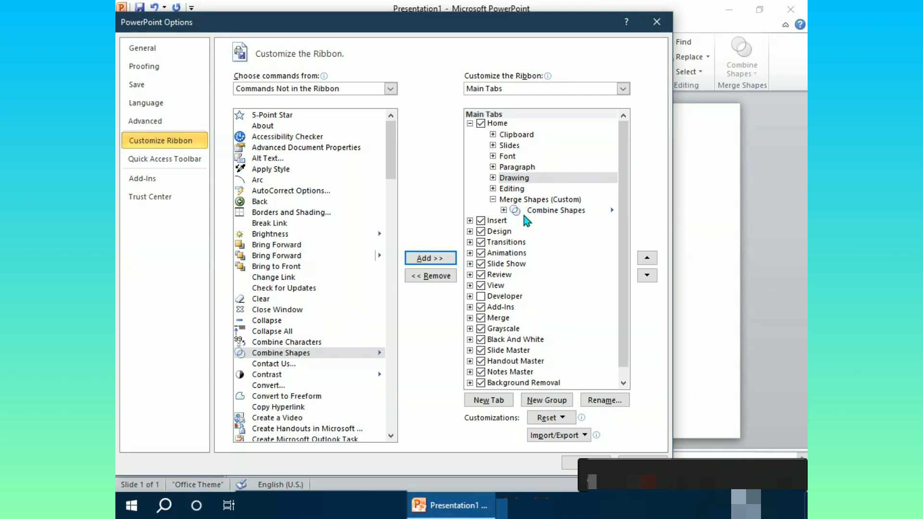
pyautogui.click(272, 301)
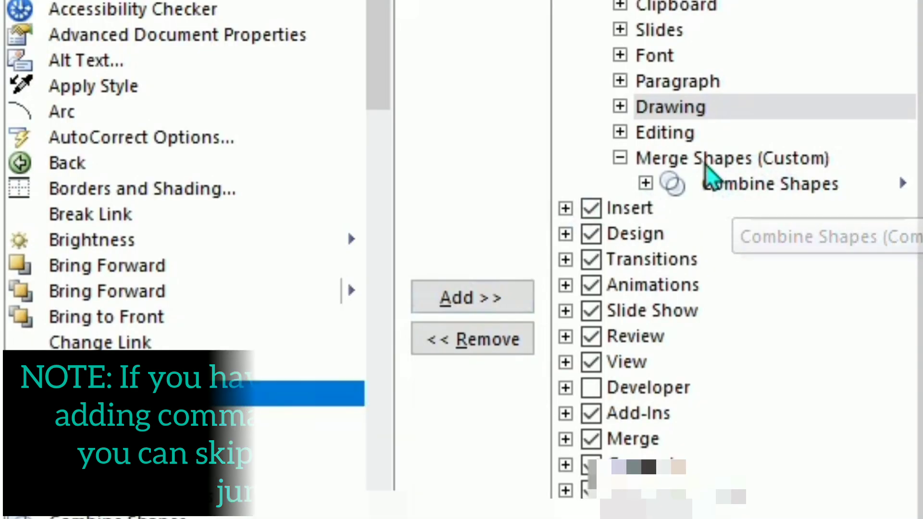
pyautogui.click(533, 201)
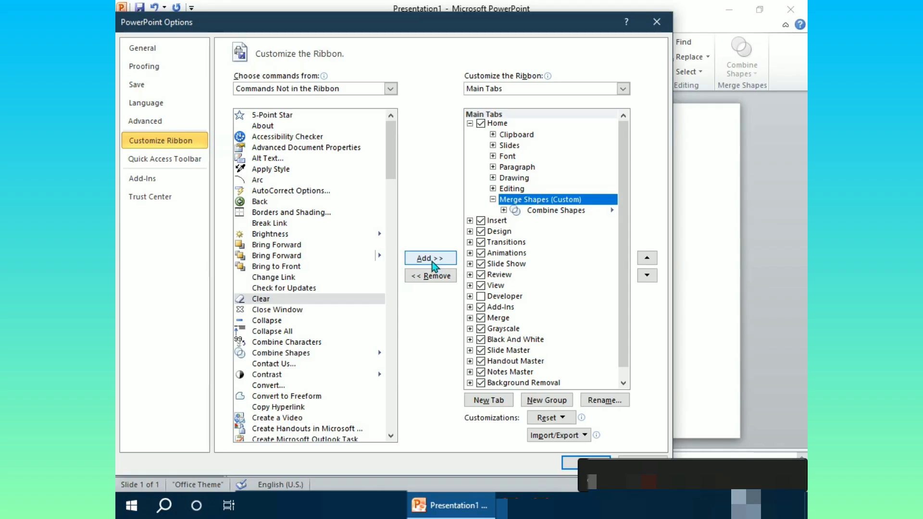
pyautogui.click(432, 297)
pyautogui.click(569, 474)
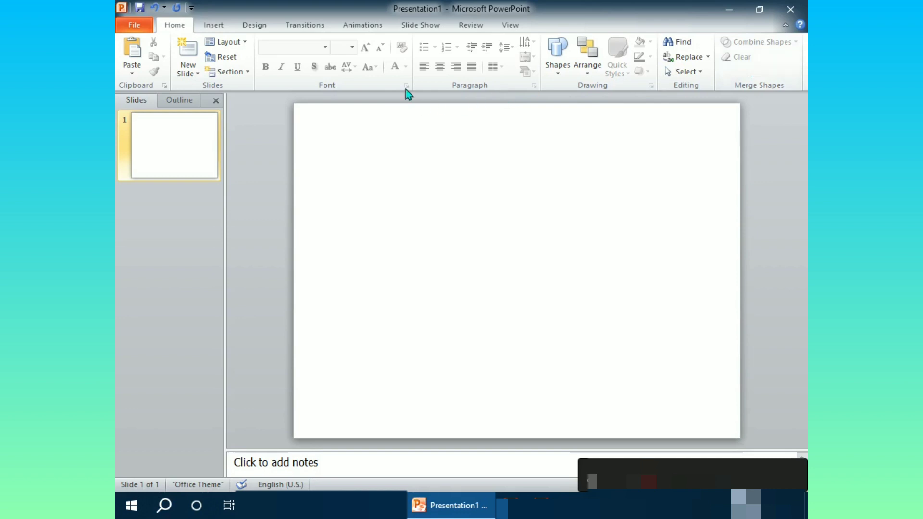
# Enable the Developer tab in the ribbon customization options, apply the change, and open that tab.
pyautogui.rightClick(393, 79)
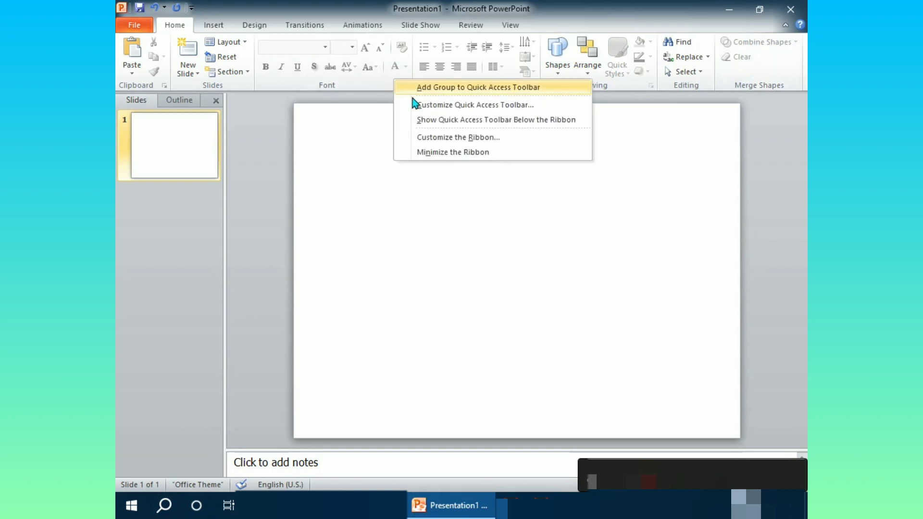
pyautogui.click(434, 138)
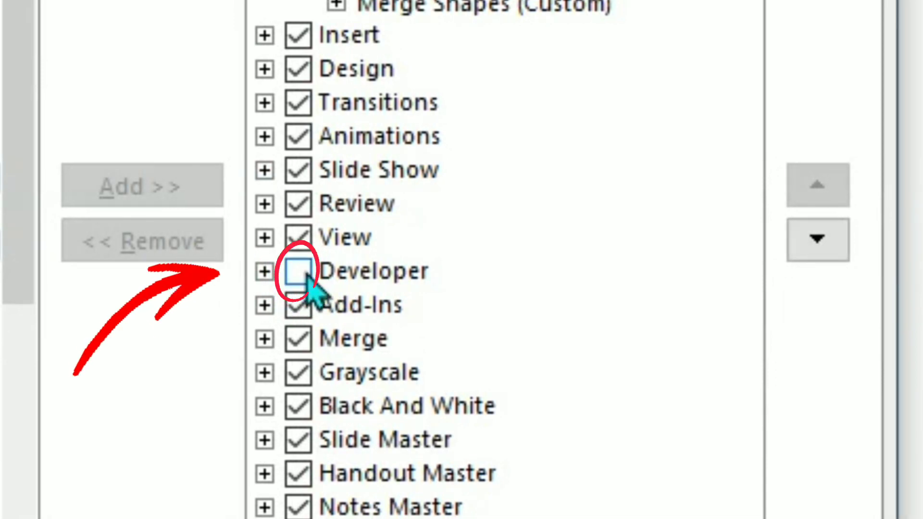
pyautogui.click(298, 272)
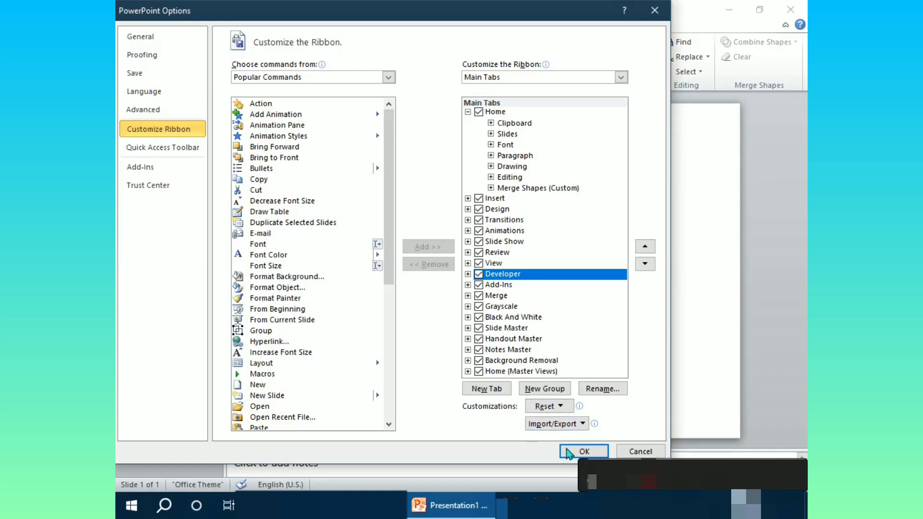
pyautogui.click(571, 452)
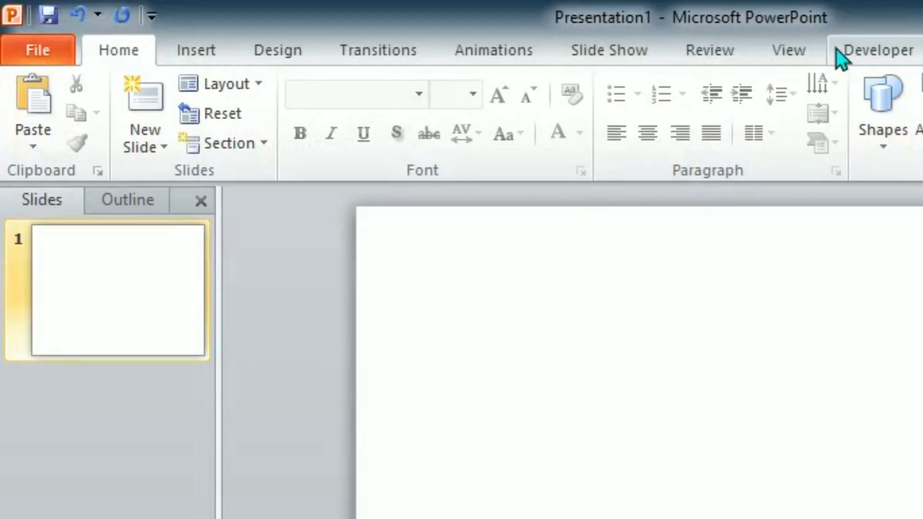
pyautogui.click(876, 49)
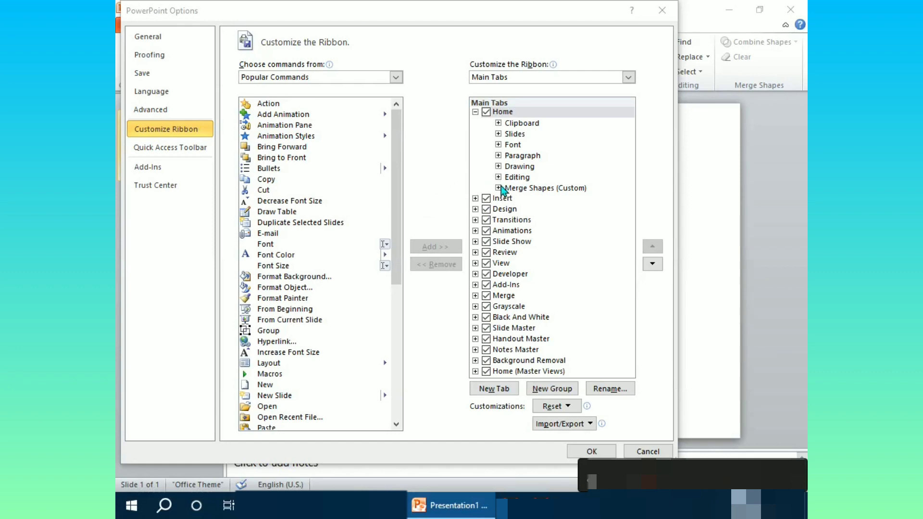
# Remove the Clear command from the custom Merge Shapes group on the Home tab and apply the change.
pyautogui.click(499, 188)
pyautogui.click(528, 209)
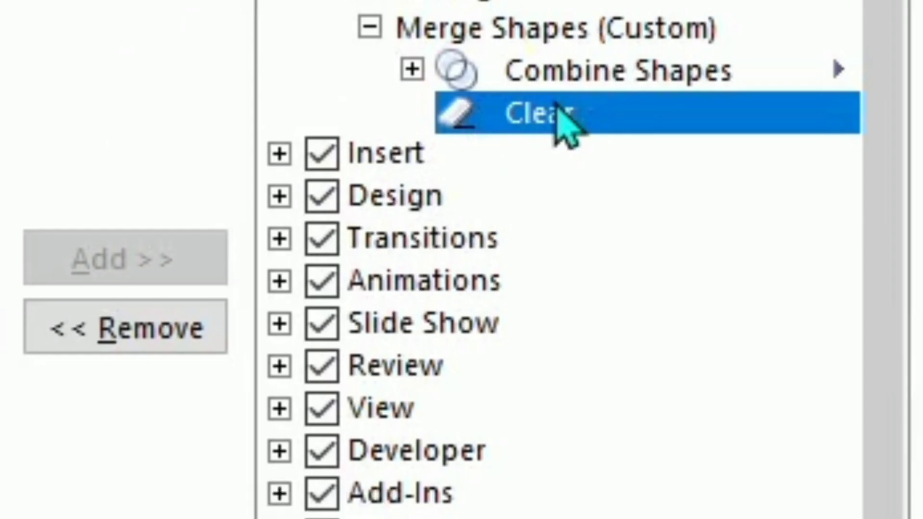
pyautogui.rightClick(519, 121)
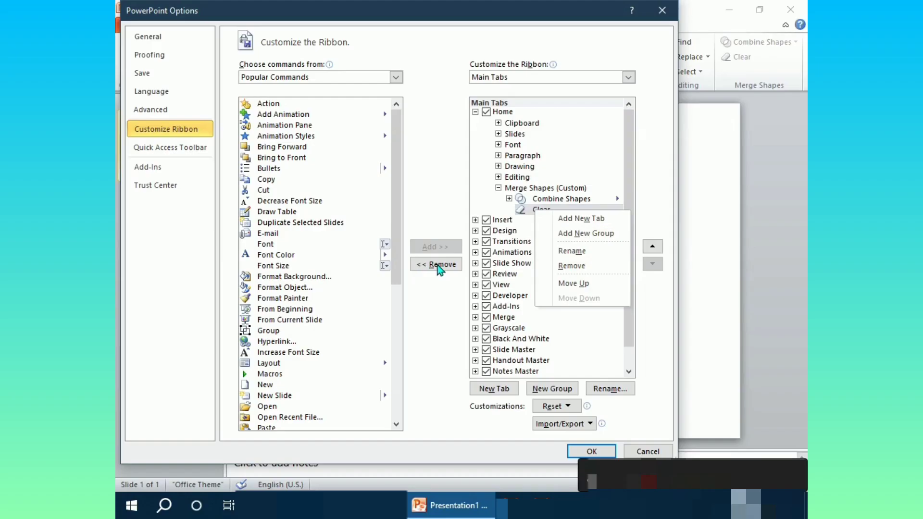
pyautogui.click(130, 332)
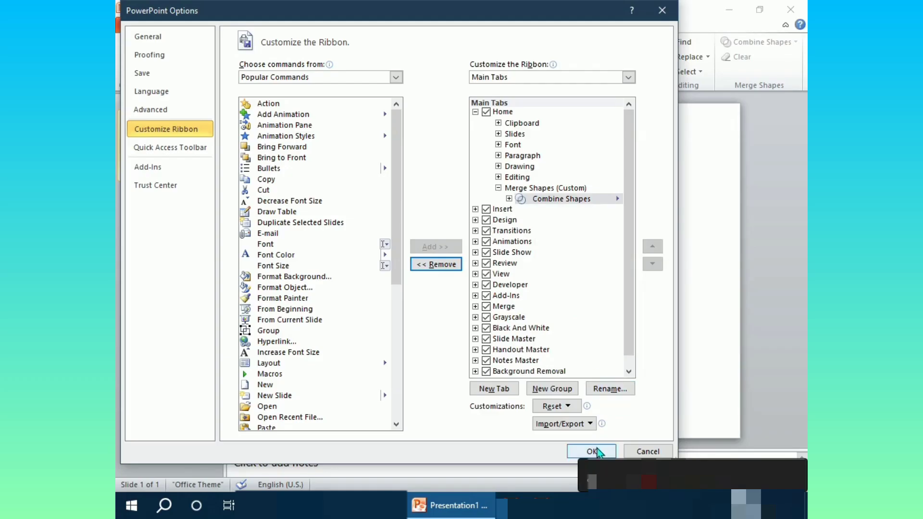
pyautogui.click(596, 451)
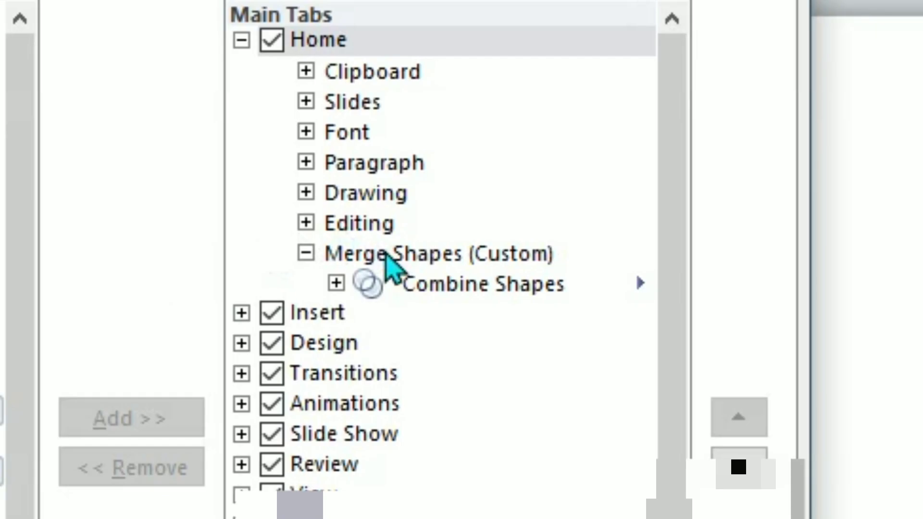
# Select the Home tab in the ribbon customization list and show its shortcut commands to examine the Reset Tab option.
pyautogui.click(526, 187)
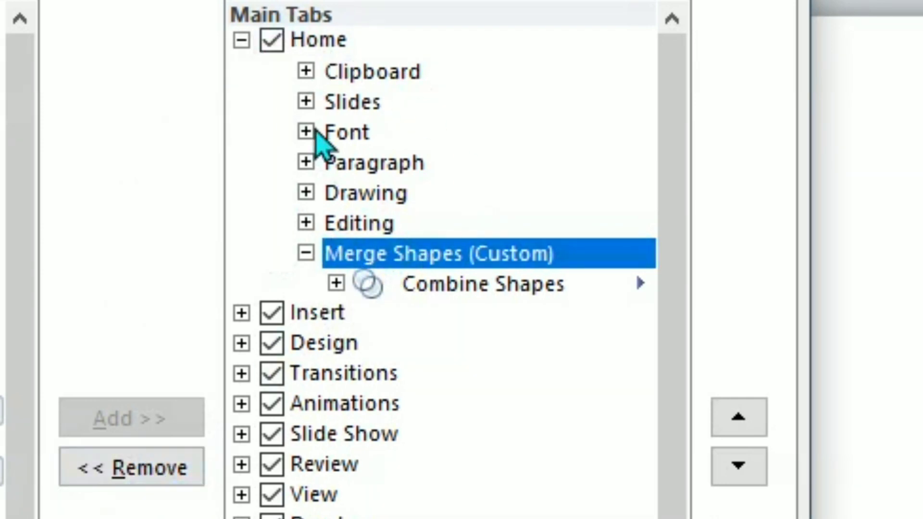
pyautogui.click(326, 39)
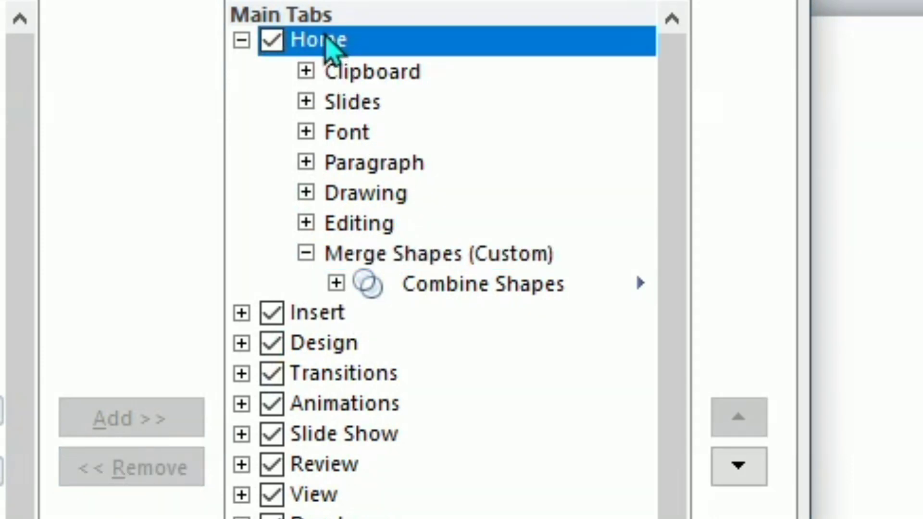
pyautogui.rightClick(325, 34)
pyautogui.rightClick(325, 35)
pyautogui.rightClick(326, 34)
pyautogui.rightClick(326, 35)
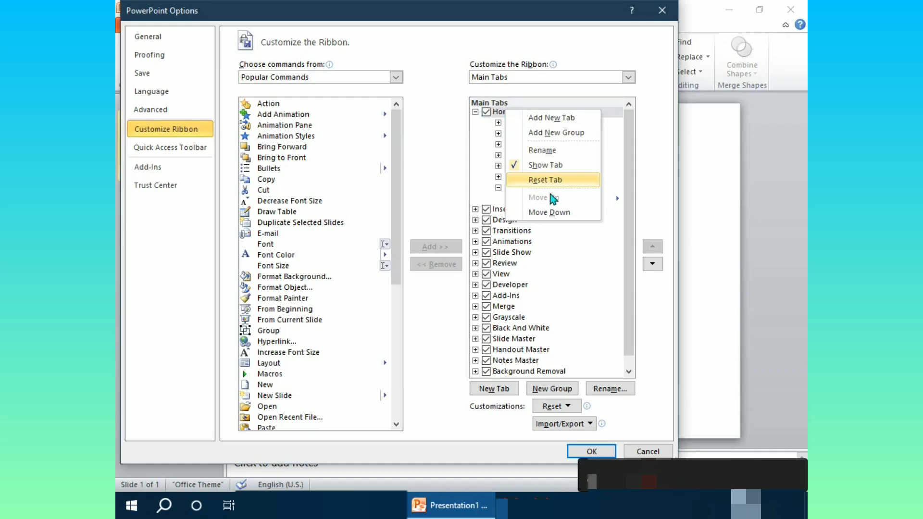
# Try to reset all Ribbon and Quick Access Toolbar customizations, and move the options dialog back into full view.
pyautogui.click(548, 350)
pyautogui.click(548, 350)
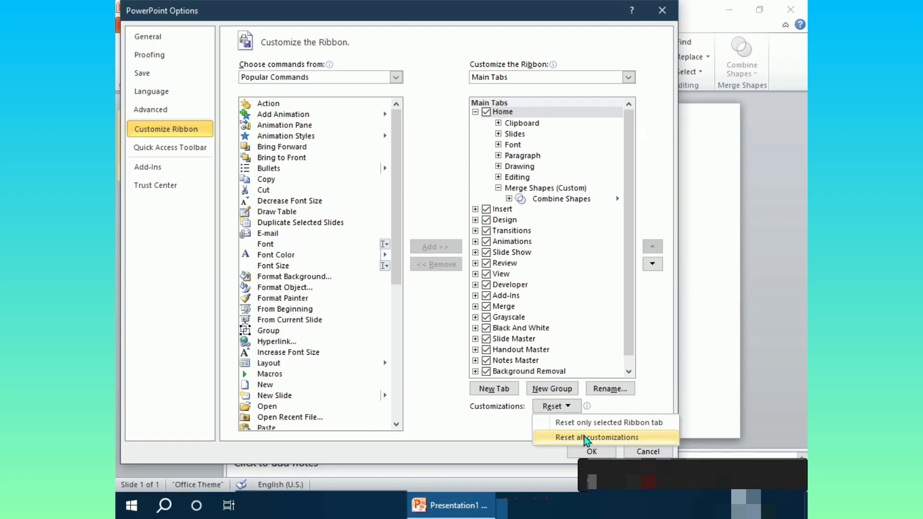
pyautogui.click(476, 435)
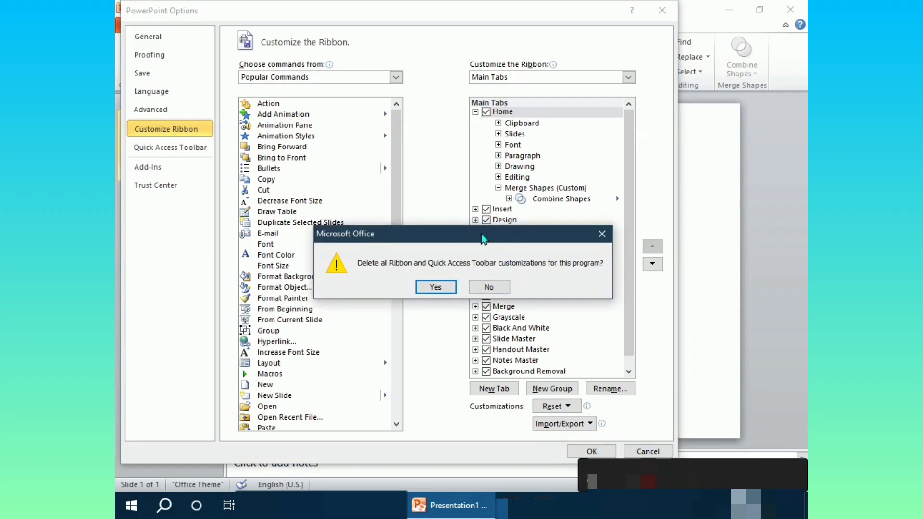
pyautogui.moveTo(482, 234); pyautogui.dragTo(315, 193)
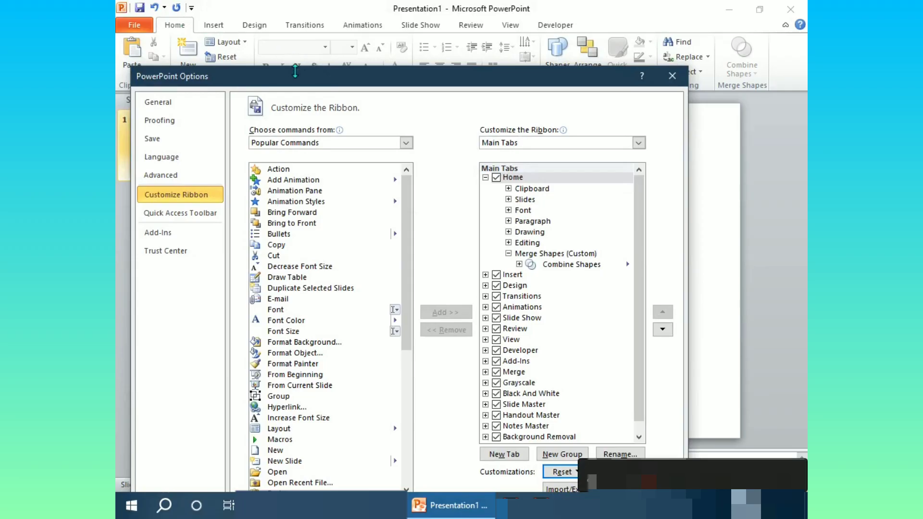
pyautogui.moveTo(796, 338); pyautogui.dragTo(783, 53)
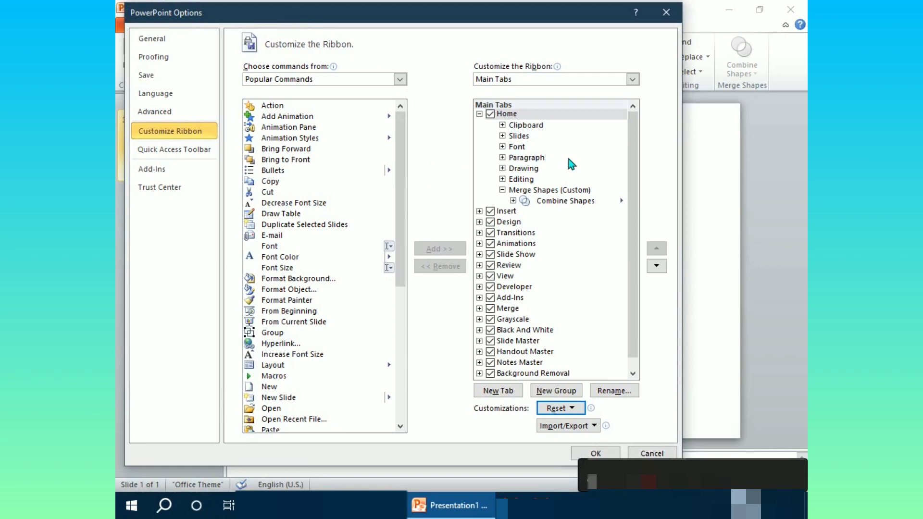
# Reset the customizations of only the selected Home tab and apply the change.
pyautogui.click(557, 408)
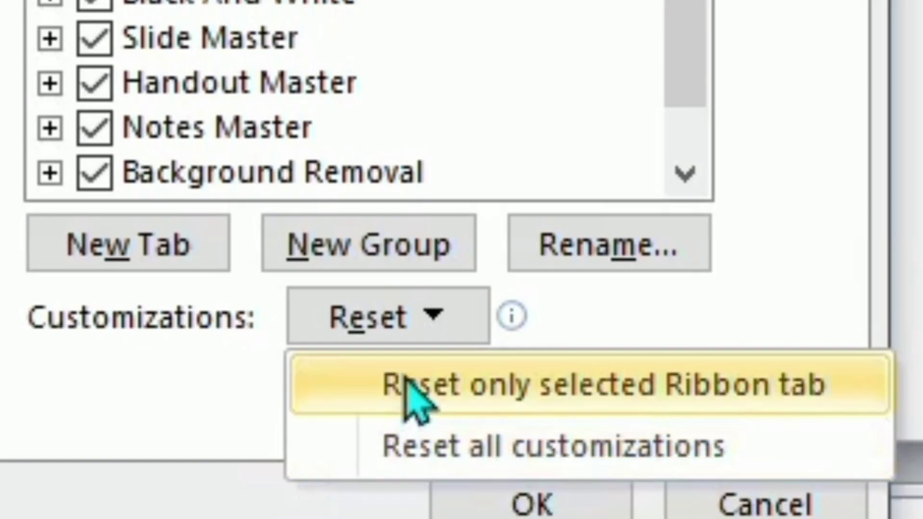
pyautogui.click(650, 373)
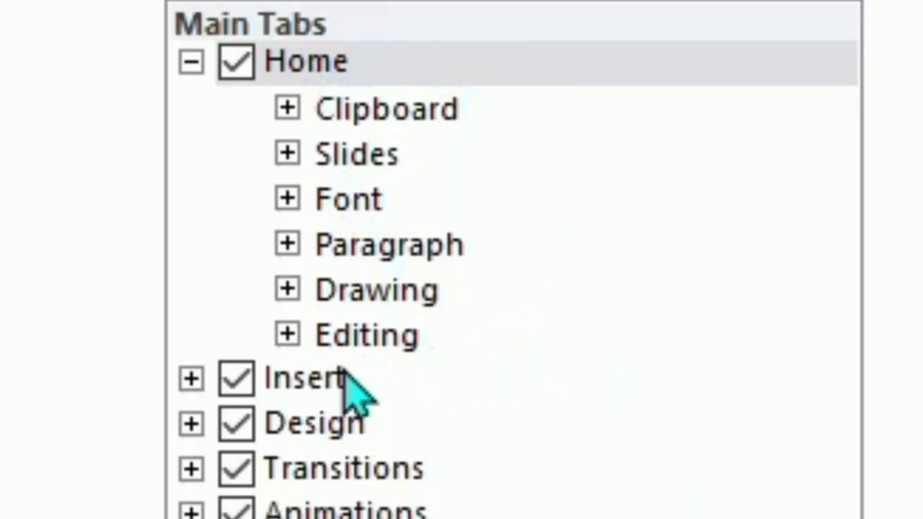
pyautogui.click(526, 125)
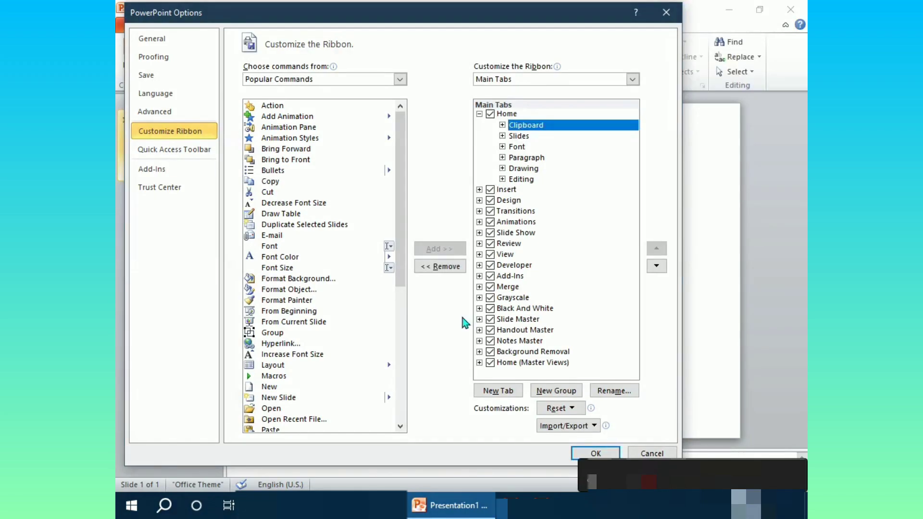
pyautogui.click(581, 453)
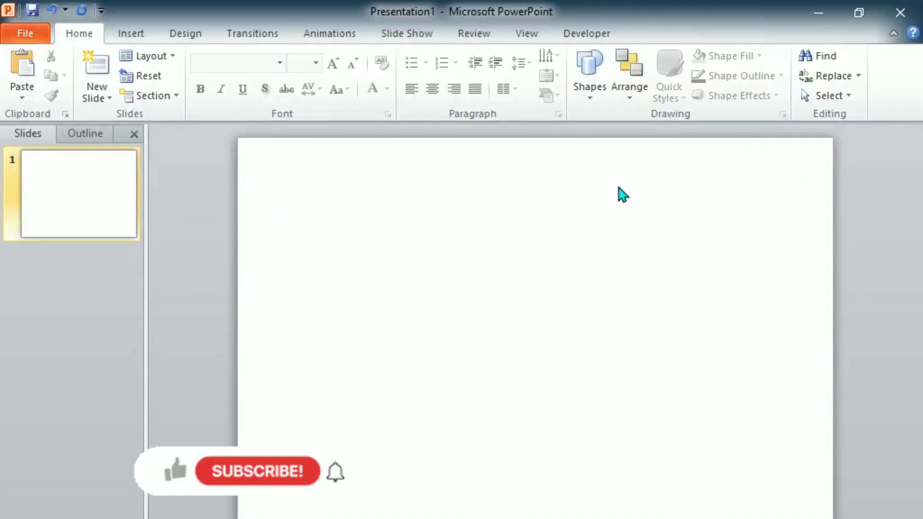